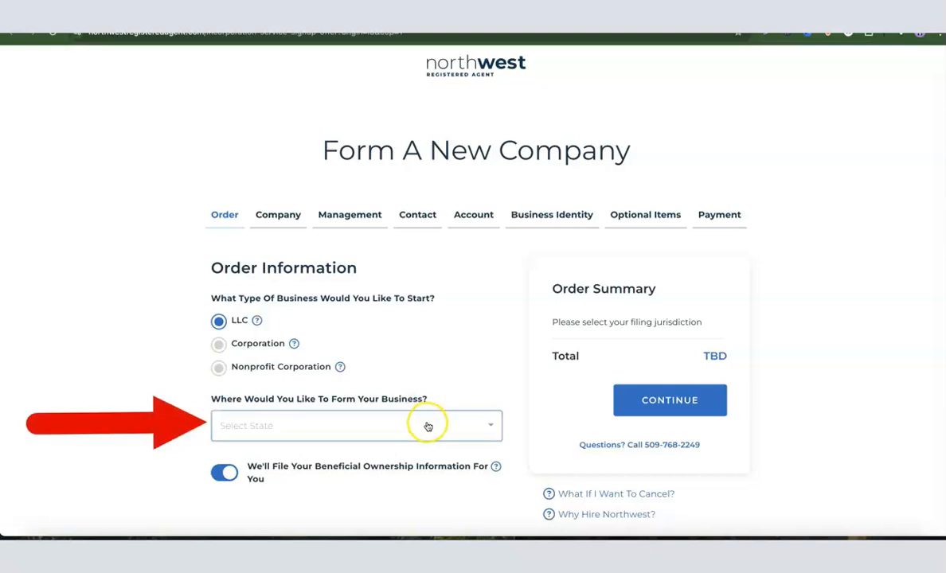
Choose New Mexico as the state in which to form the LLC.
click(427, 426)
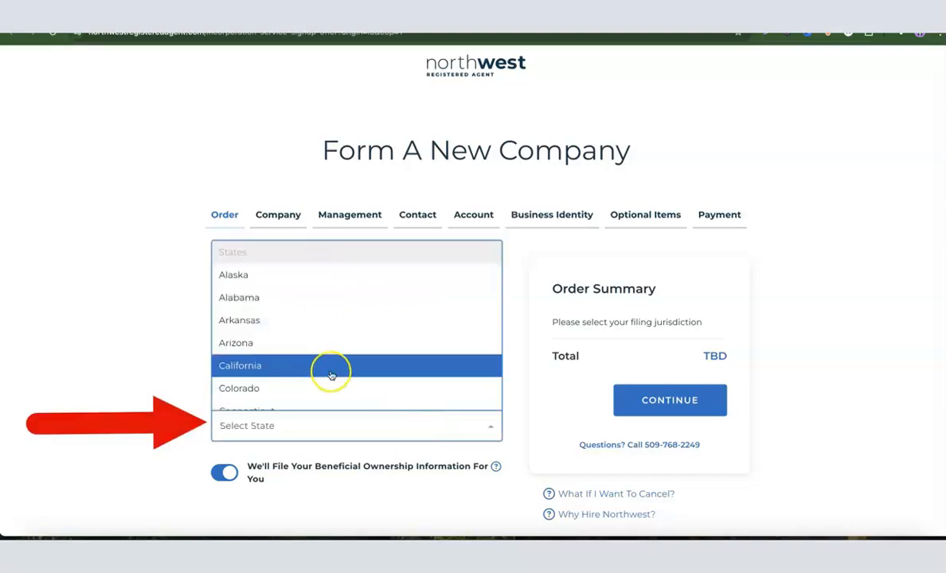
scroll(353, 337, down, 9)
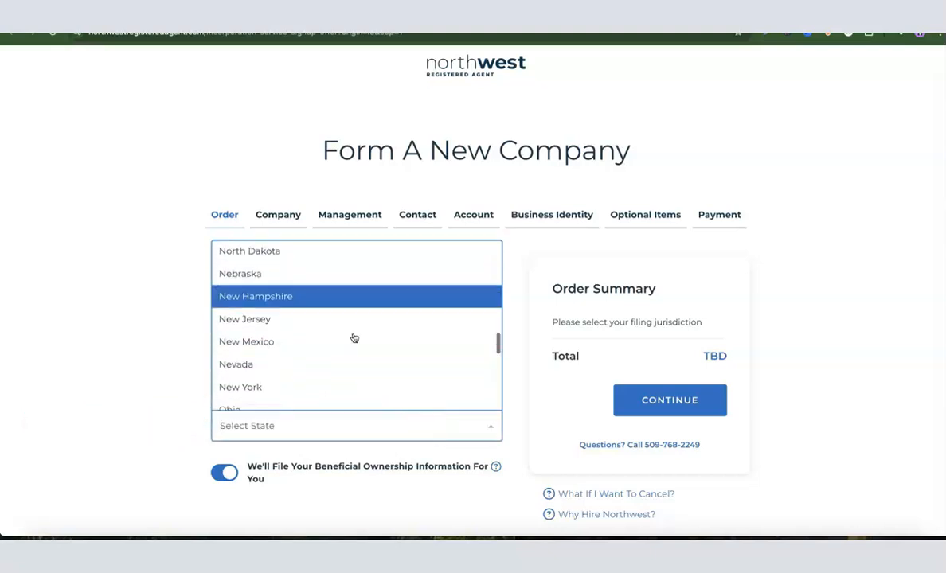
scroll(353, 337, down, 2)
click(270, 289)
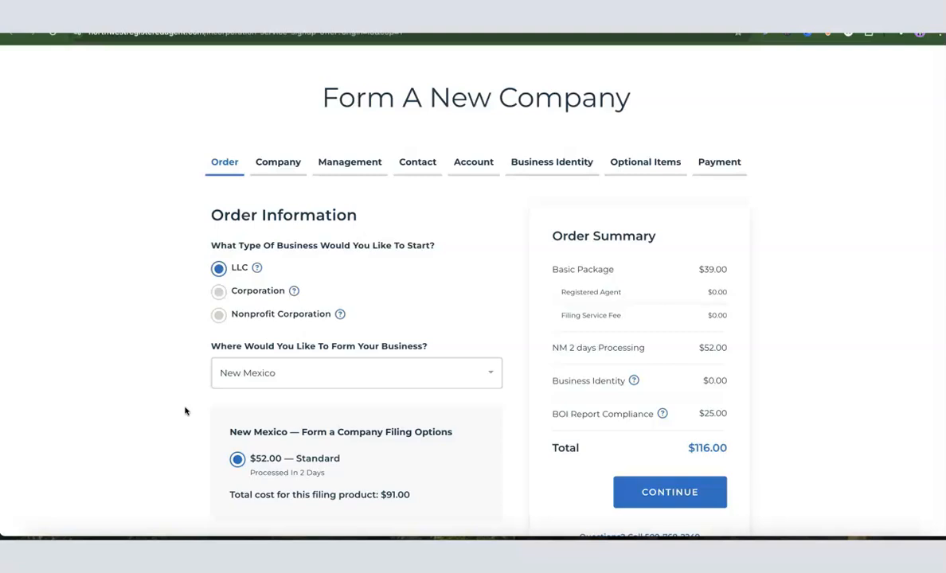
Keep the $52.00 Standard filing option and the beneficial ownership filing, and continue to the company details.
click(192, 403)
scroll(273, 395, down, 1)
scroll(269, 396, down, 1)
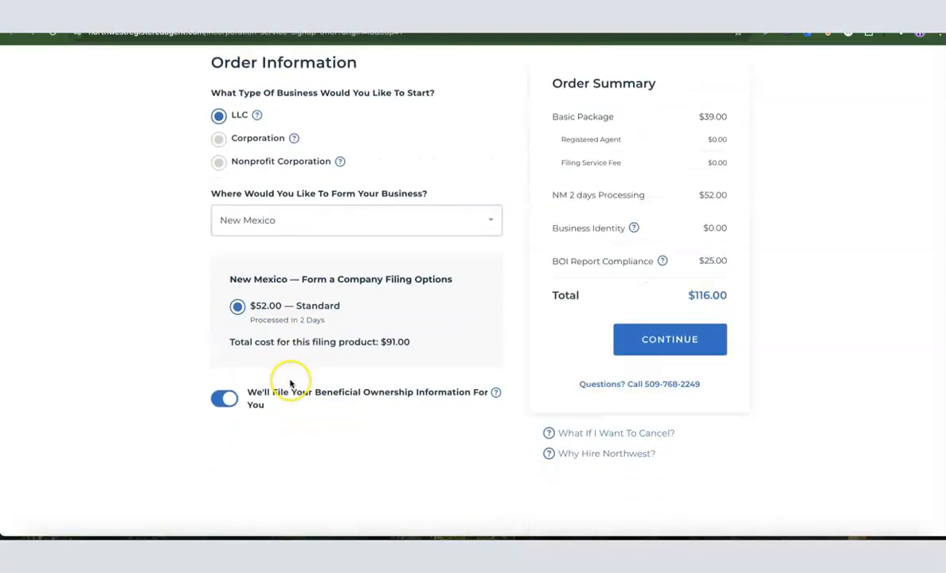
scroll(291, 383, up, 1)
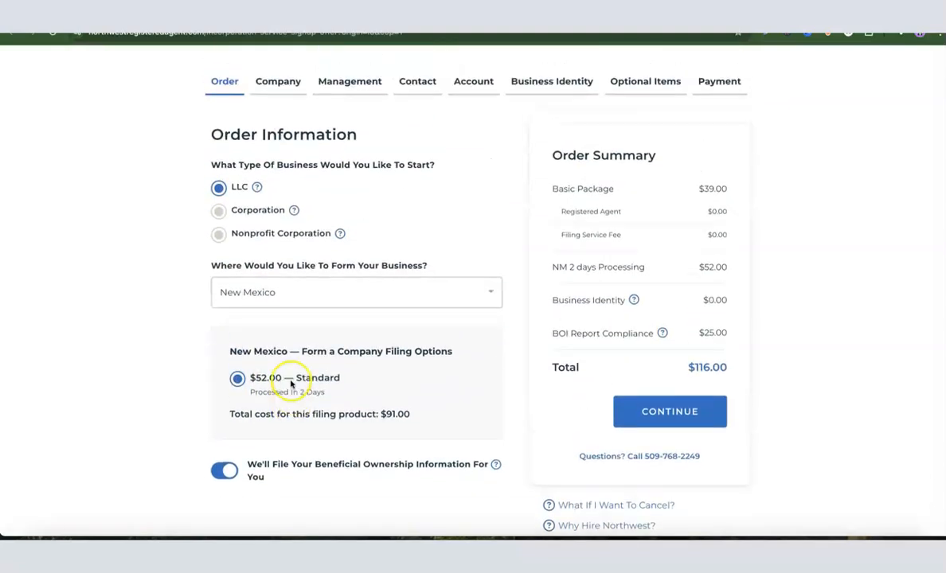
click(691, 411)
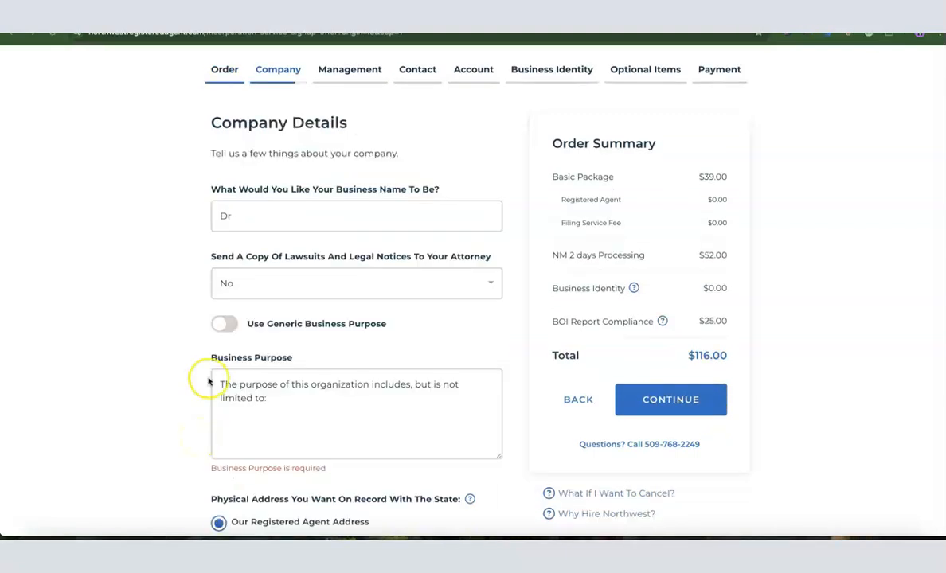
Enter "Dropshipping Hustle" as the business name.
click(259, 218)
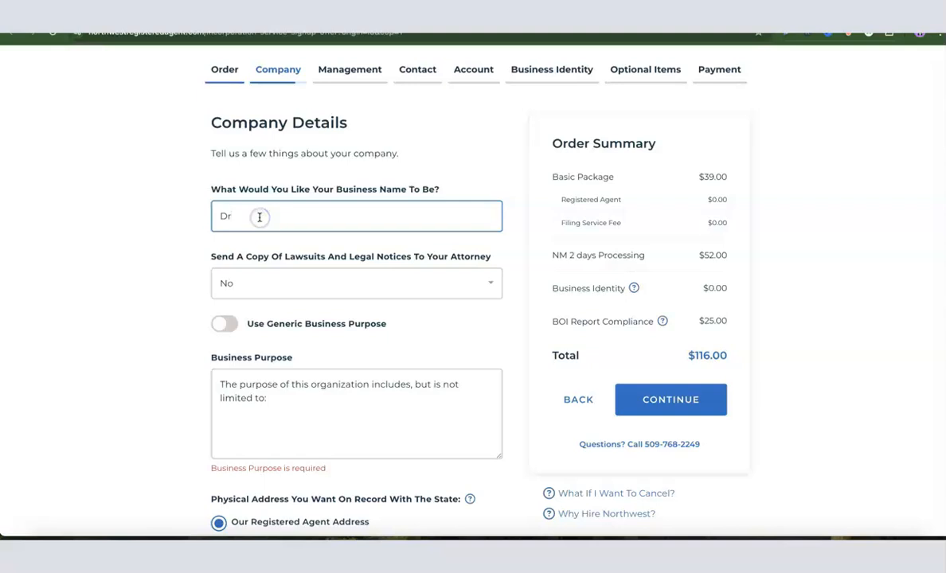
click(251, 217)
text(Dropshipping Hustle)
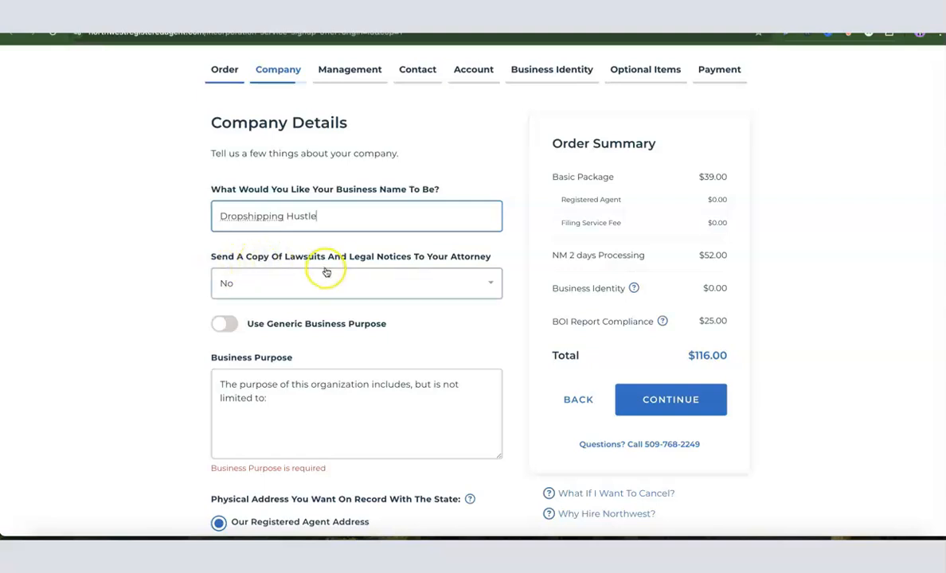
click(407, 285)
click(263, 313)
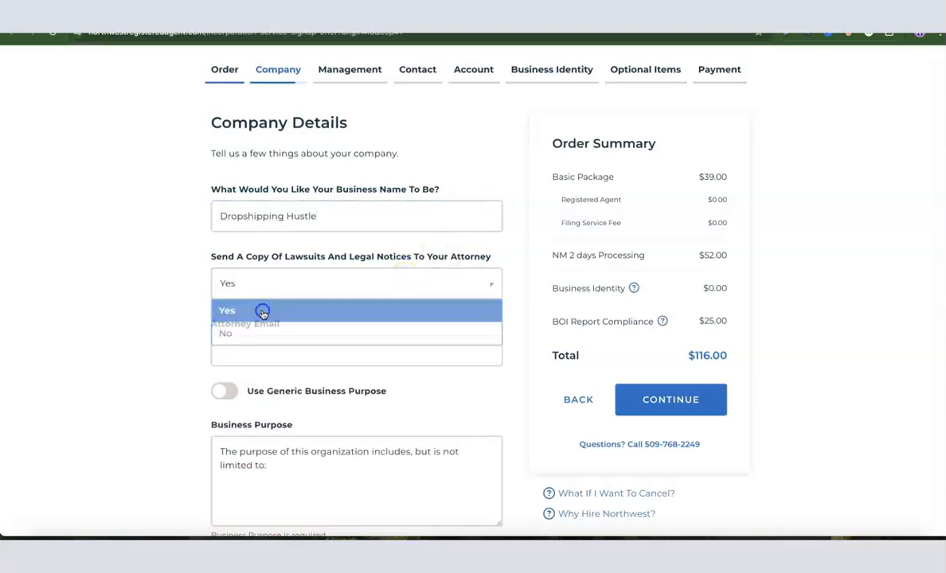
click(268, 354)
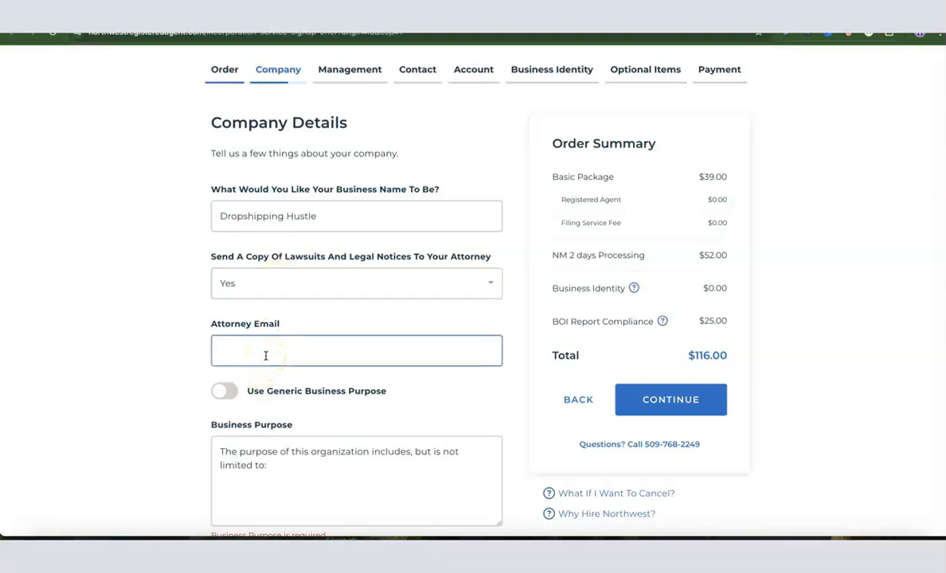
click(291, 279)
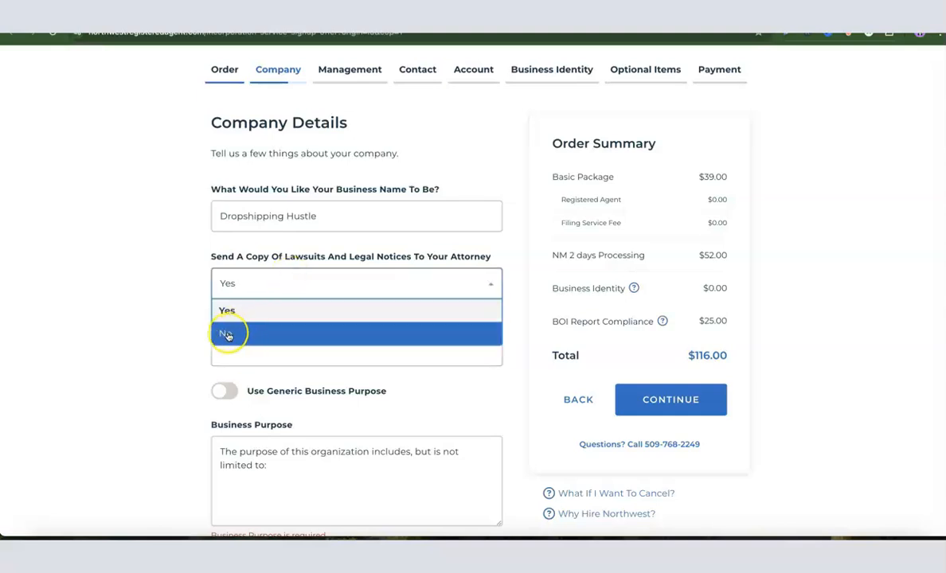
click(231, 335)
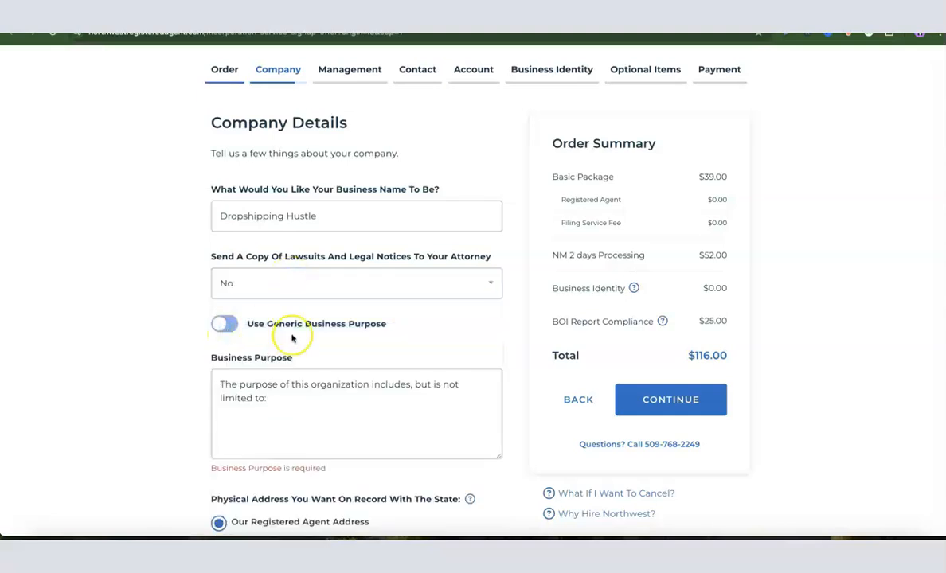
scroll(270, 317, down, 1)
click(259, 350)
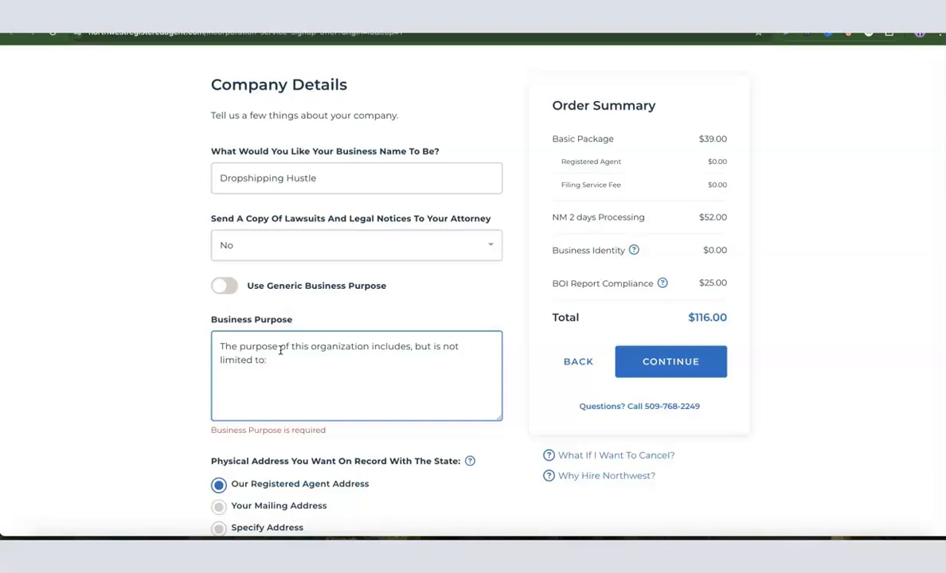
click(223, 286)
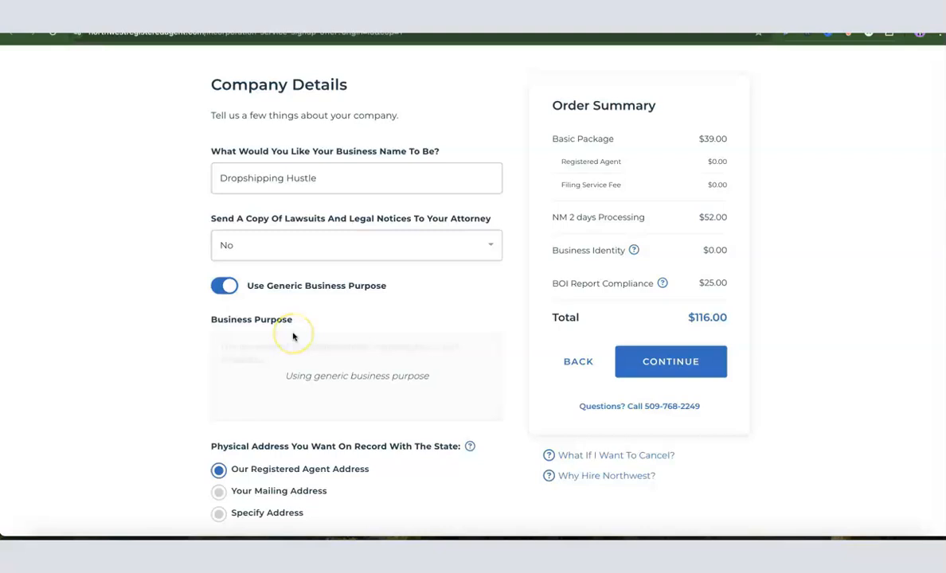
click(225, 287)
Complete the business purpose statement with "ecommerce and sales of general product.".
click(304, 371)
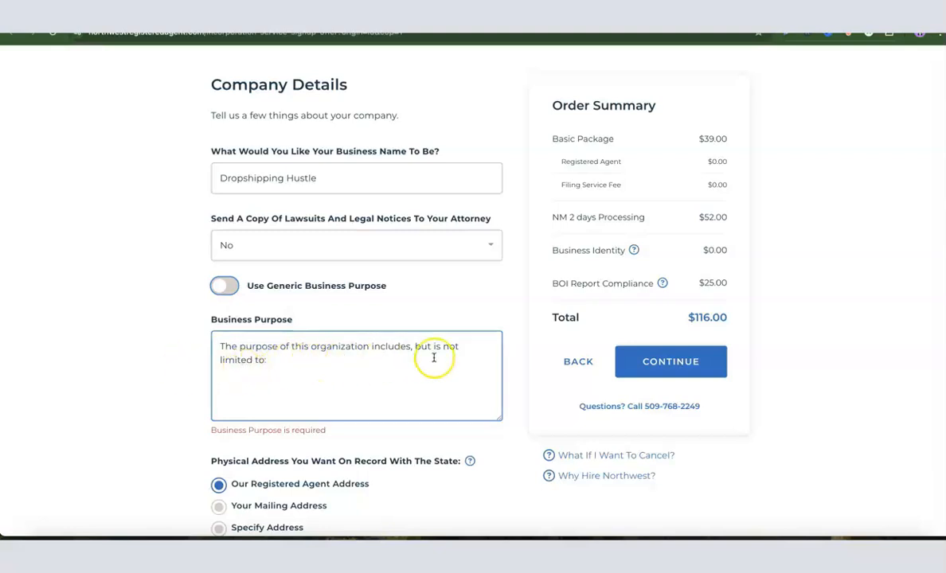
click(296, 362)
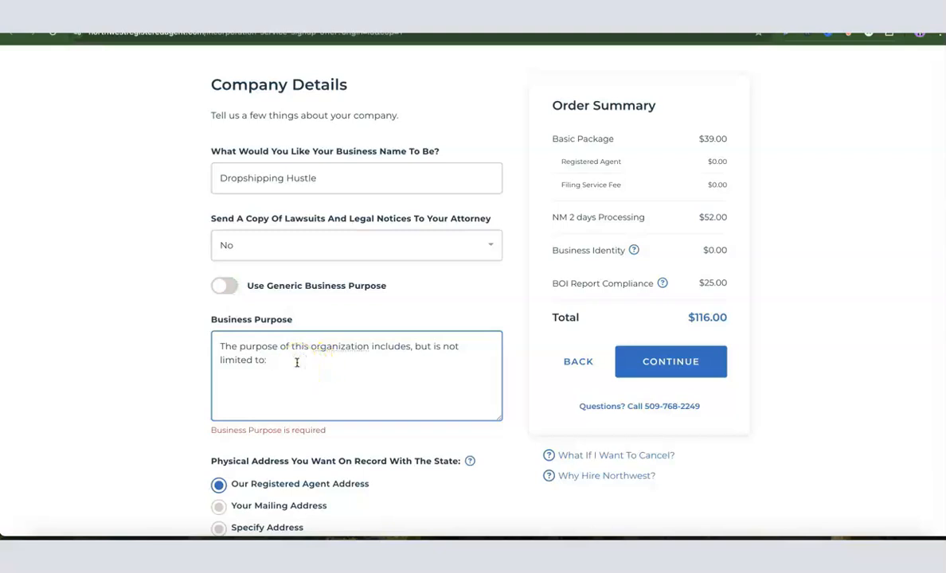
text(ecommerce and sales of general product.)
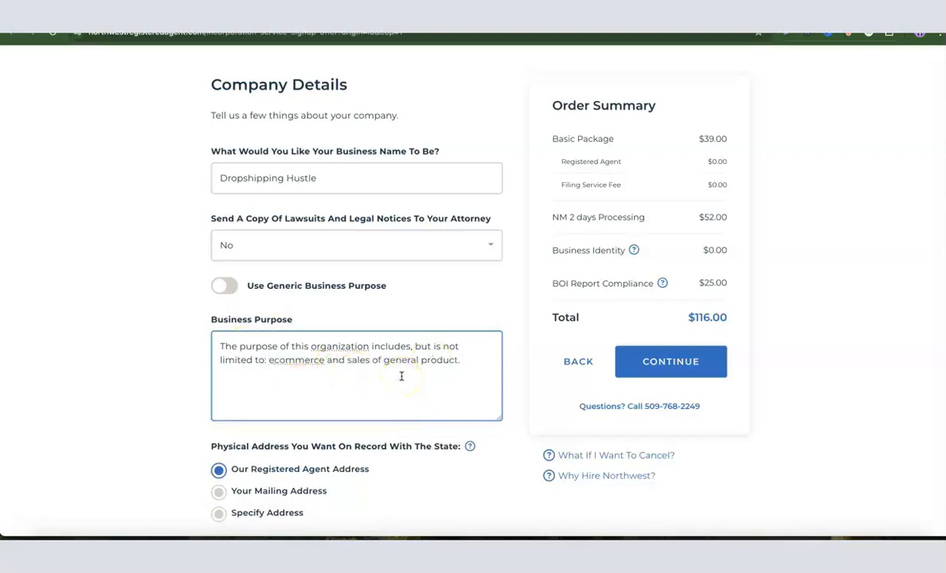
click(195, 337)
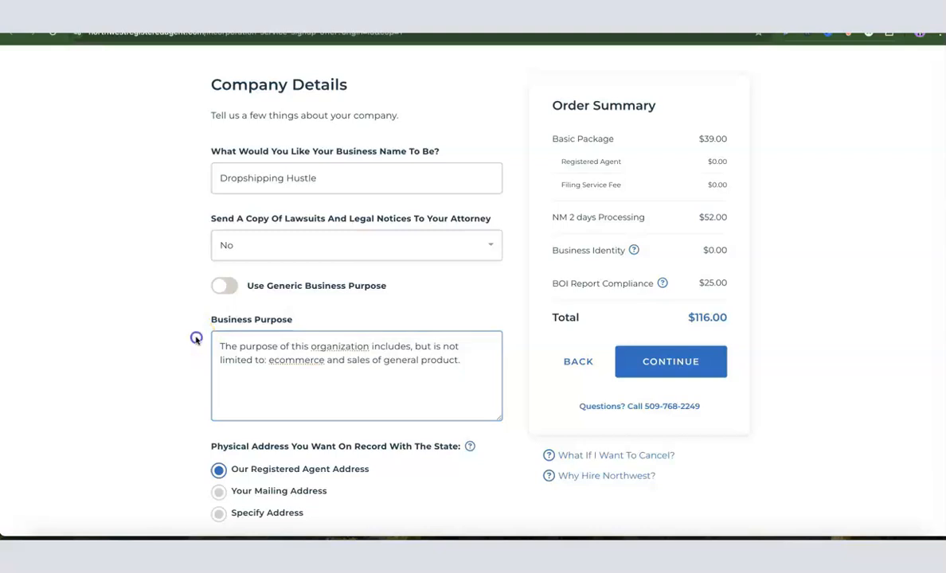
Keep the registered agent address for both the physical and mailing addresses, and continue to company management.
scroll(282, 320, down, 3)
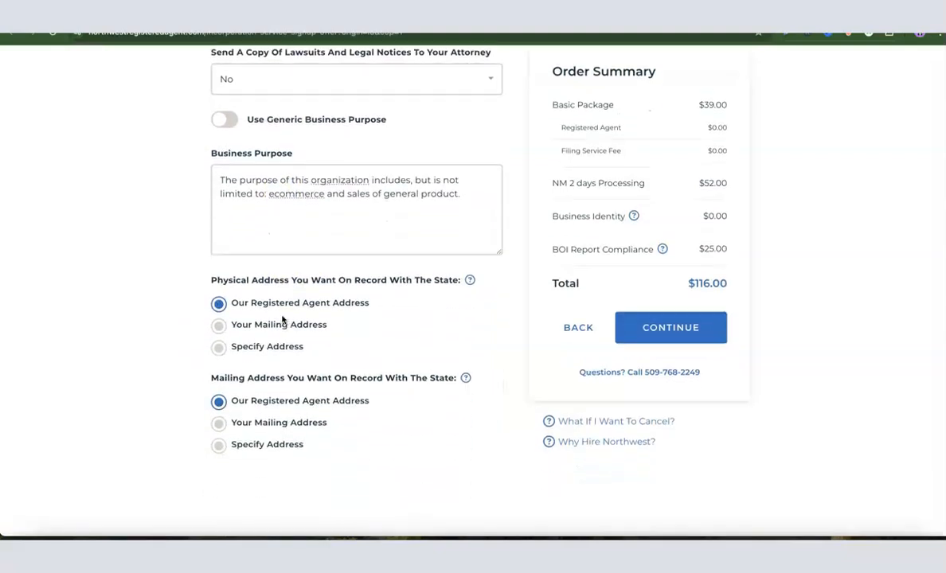
click(289, 319)
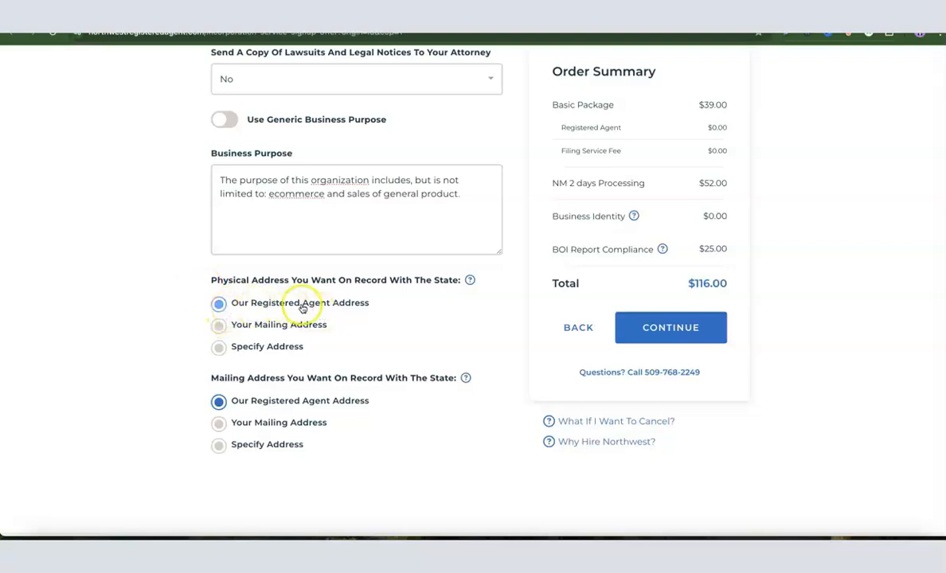
scroll(358, 312, down, 1)
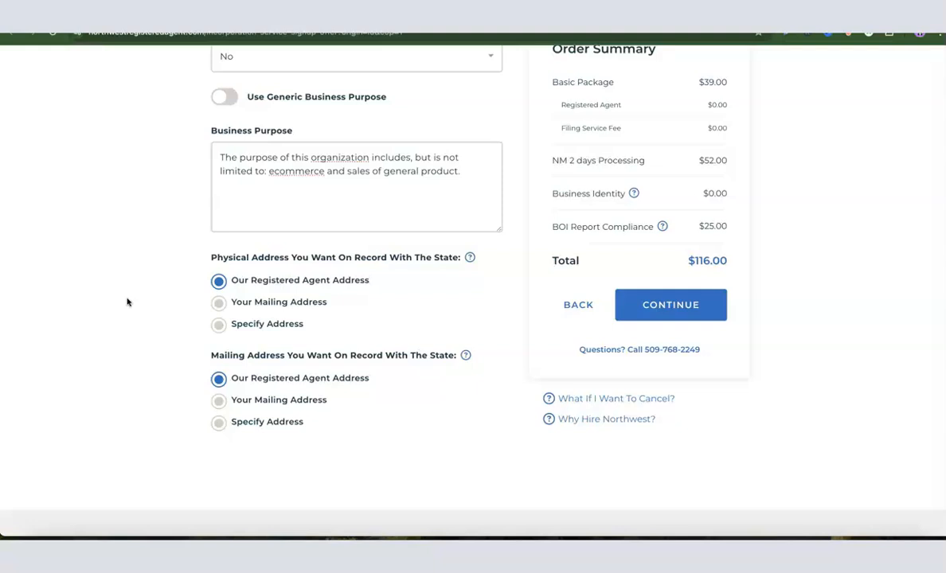
scroll(152, 318, up, 3)
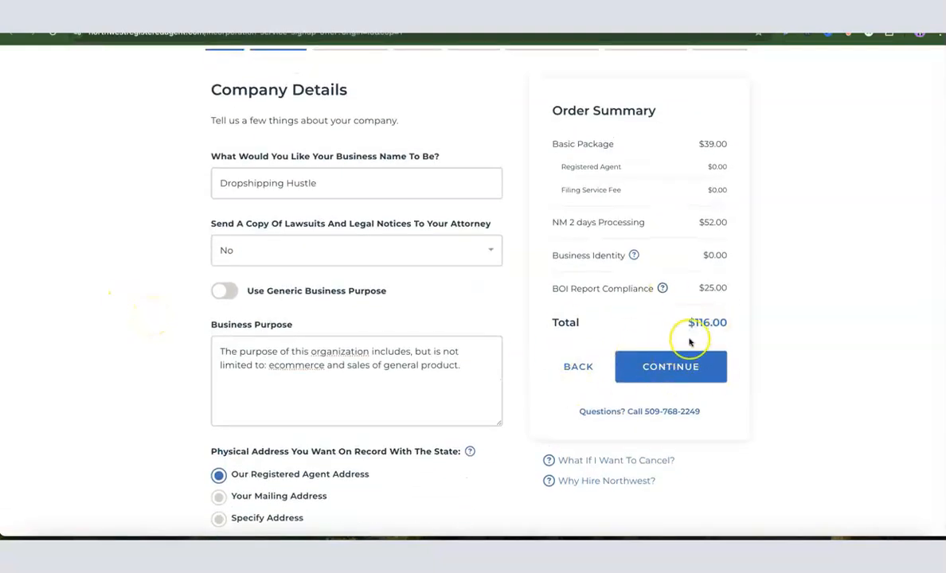
scroll(660, 352, down, 1)
click(667, 360)
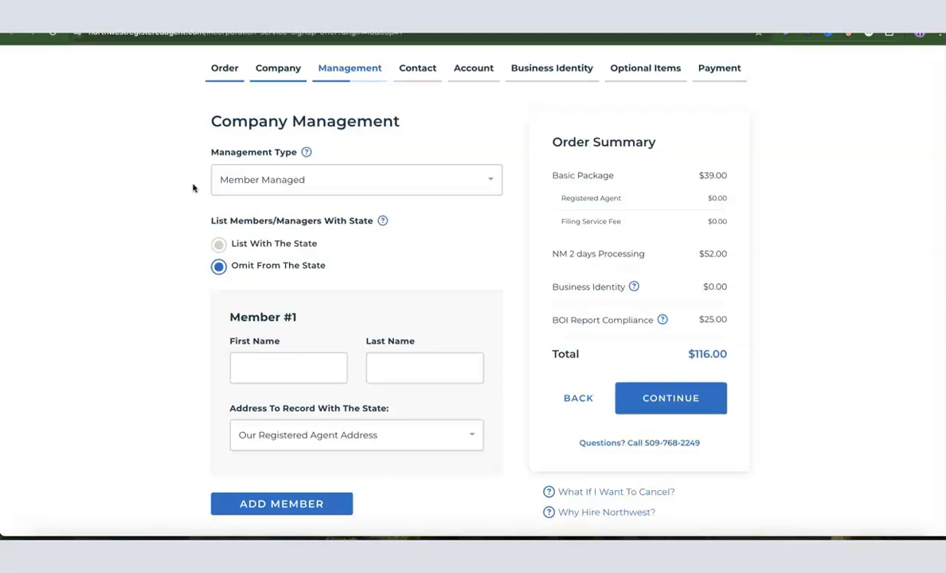
Select Member Managed as the management type and keep the members omitted from the state filing.
click(257, 180)
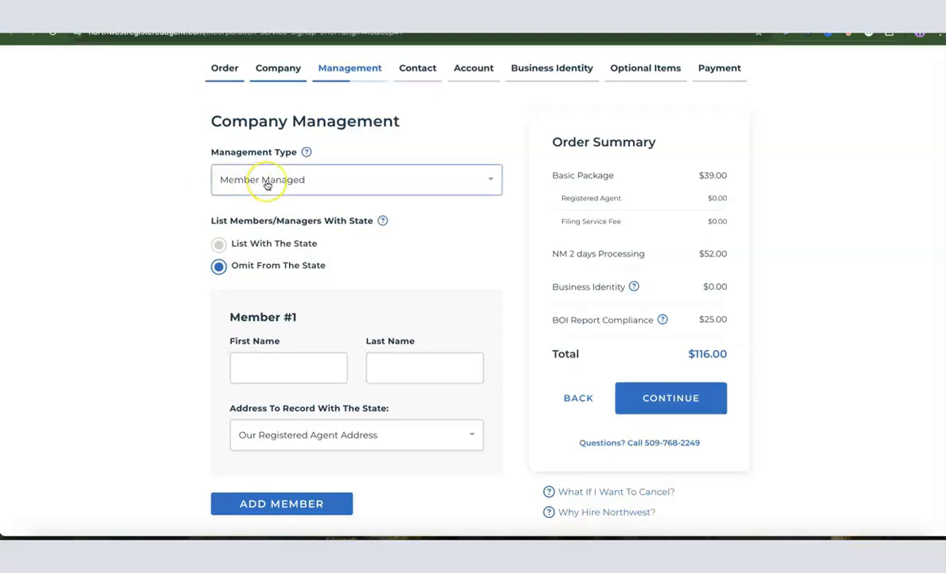
click(267, 183)
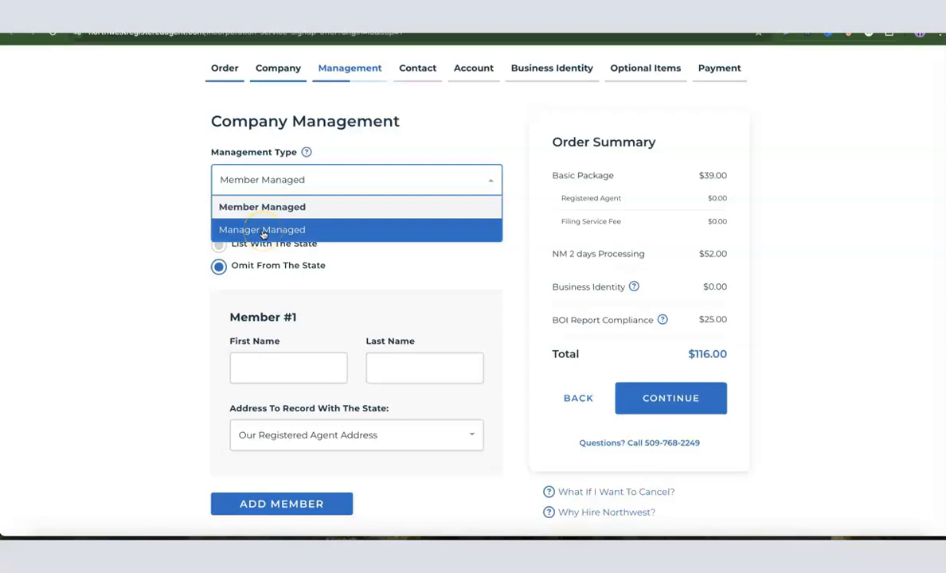
click(249, 209)
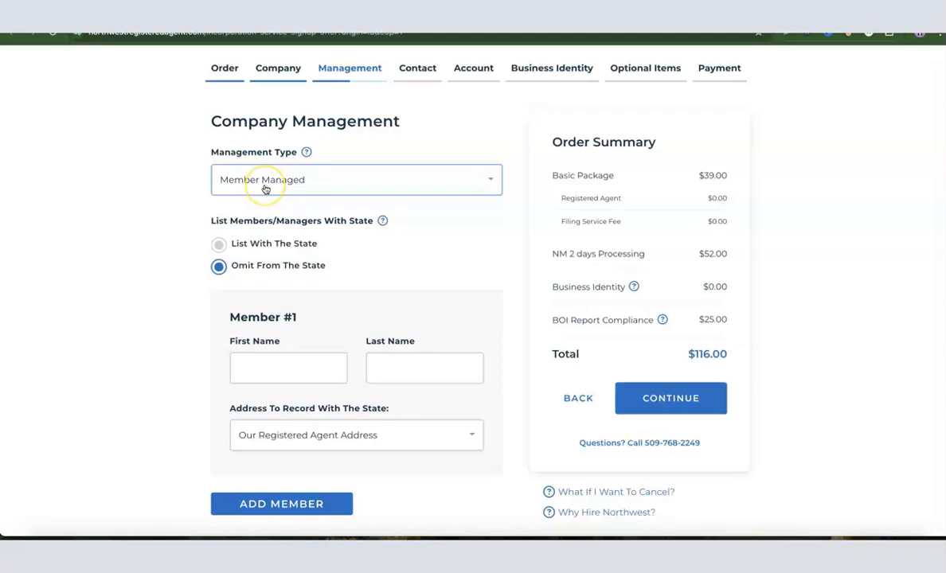
click(199, 267)
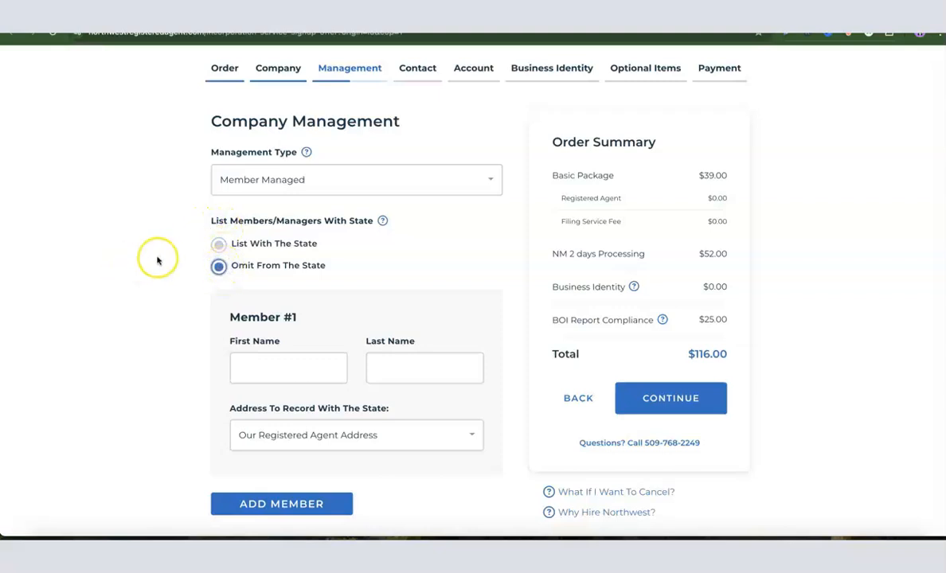
Enter the first and last name of Member #1.
scroll(238, 279, down, 1)
click(269, 360)
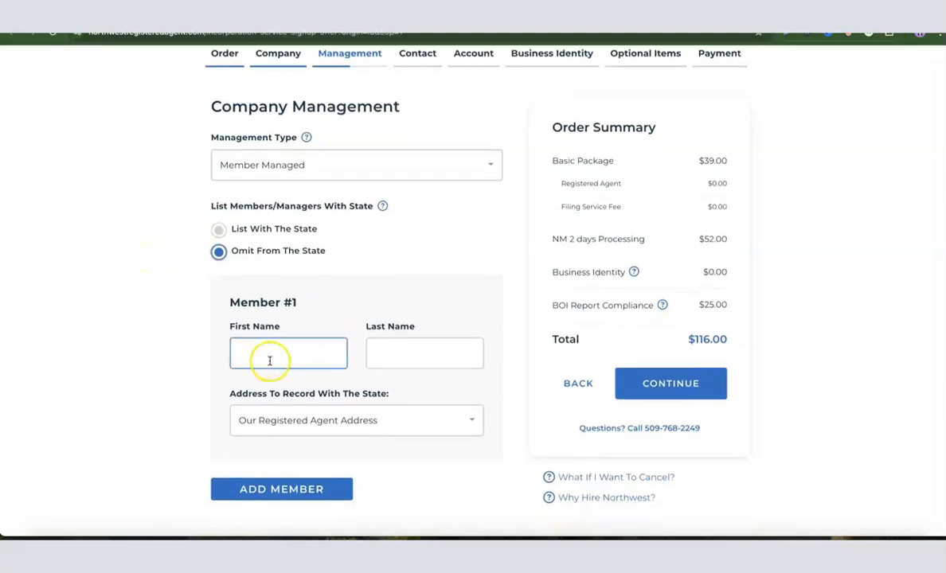
click(437, 353)
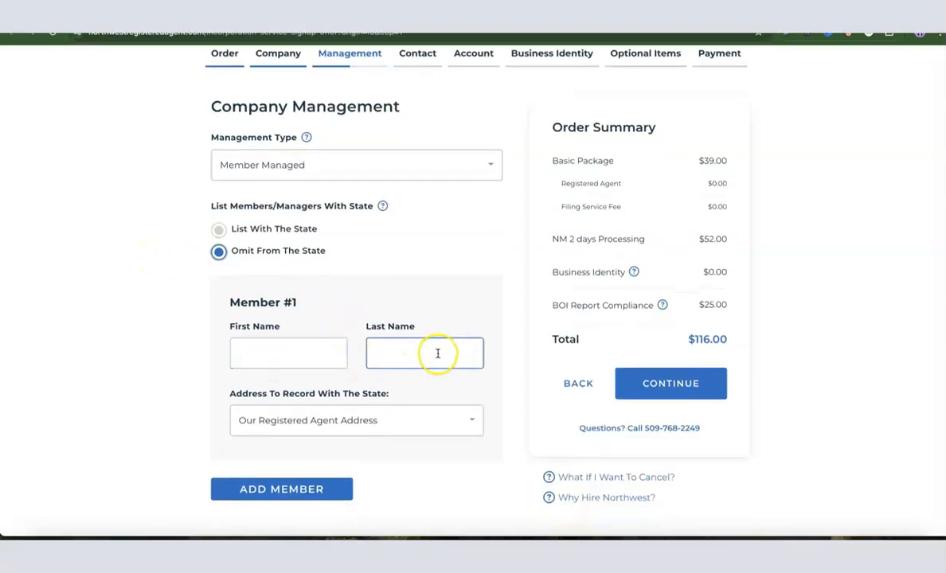
click(272, 378)
click(275, 363)
click(422, 361)
scroll(413, 360, down, 1)
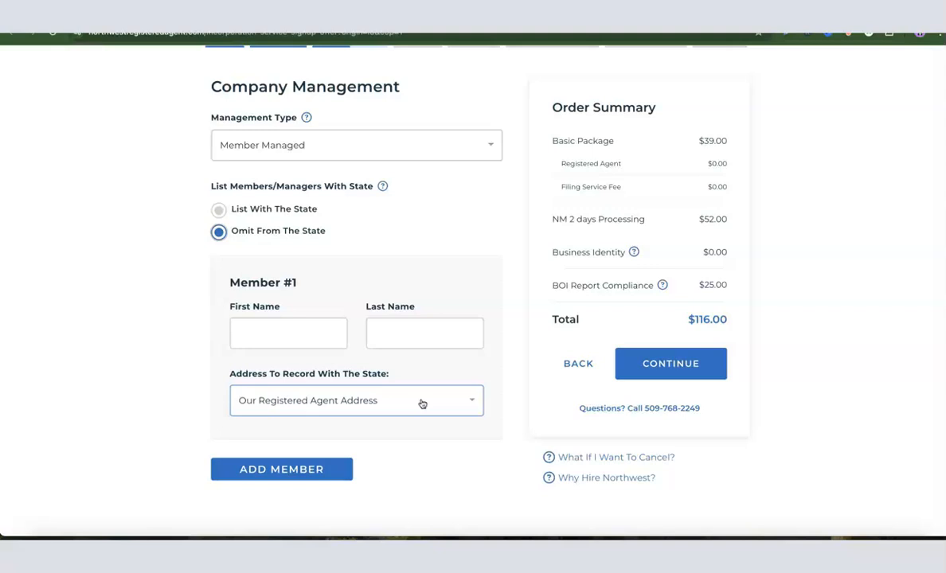
click(305, 341)
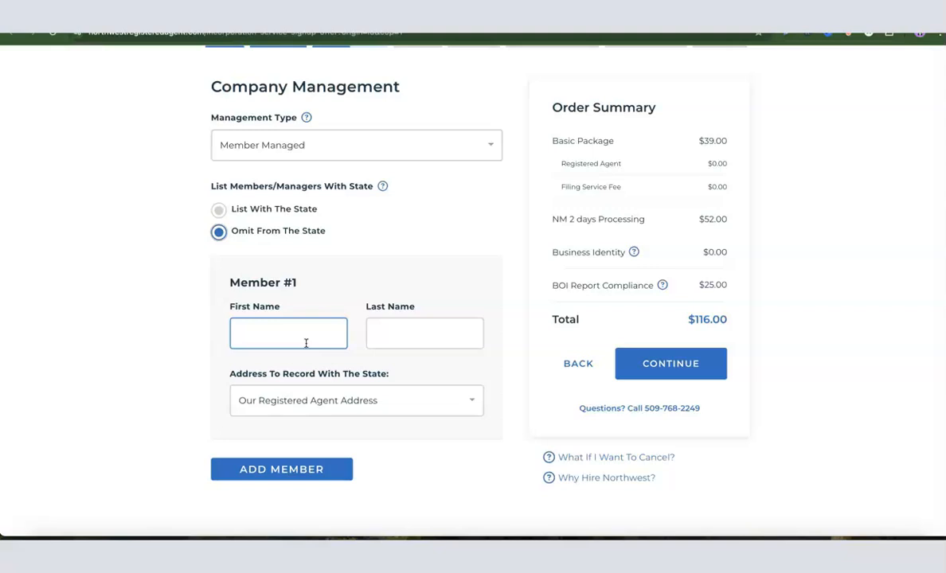
click(308, 415)
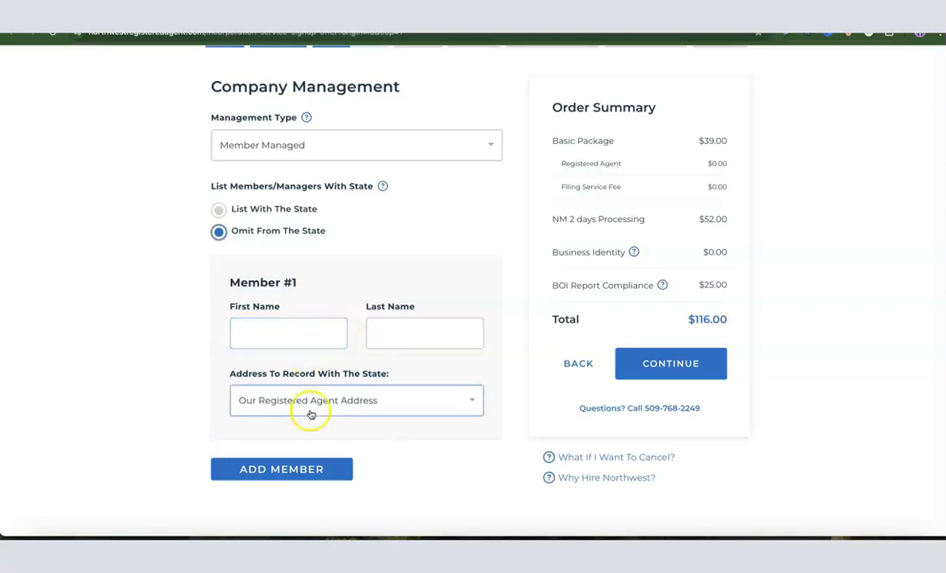
scroll(341, 403, down, 1)
scroll(342, 403, down, 1)
scroll(338, 397, up, 5)
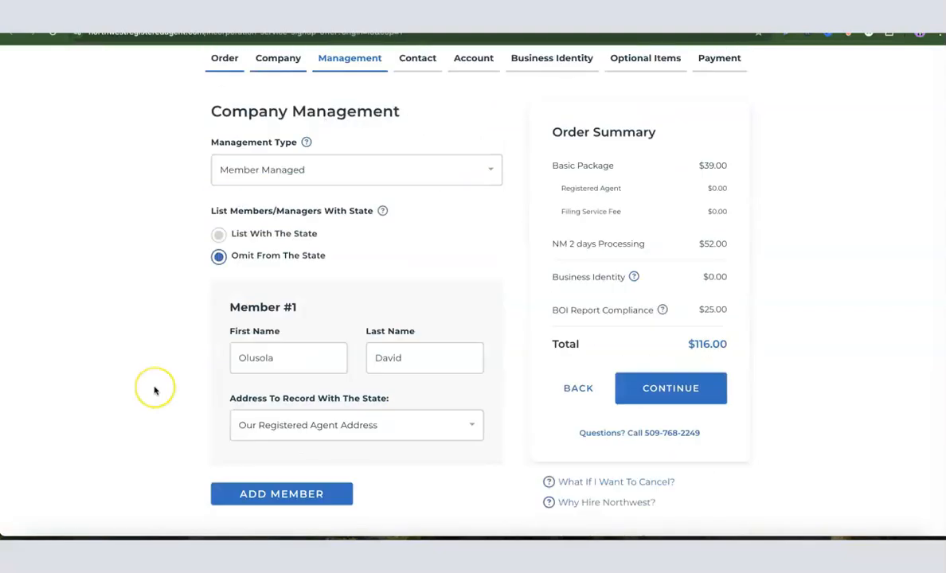
scroll(160, 385, down, 1)
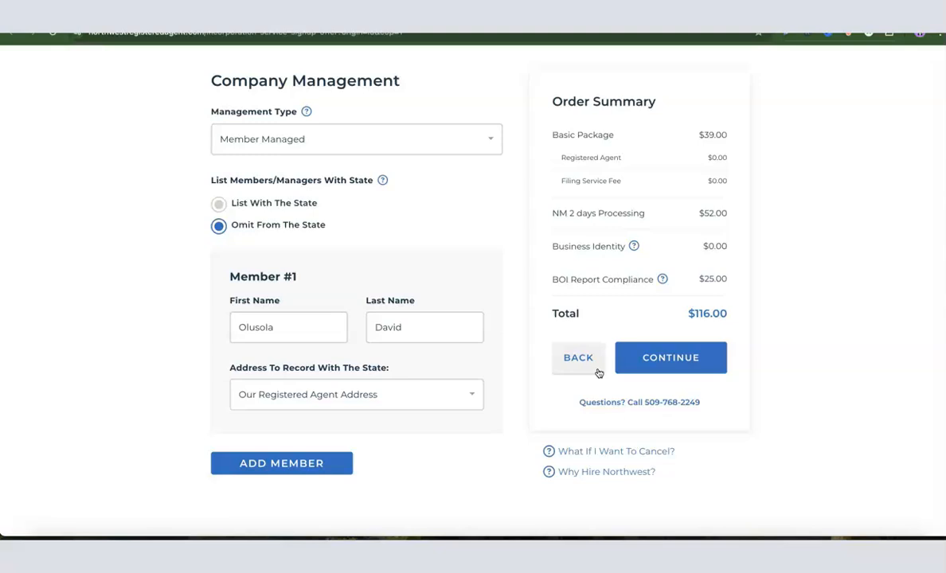
click(469, 393)
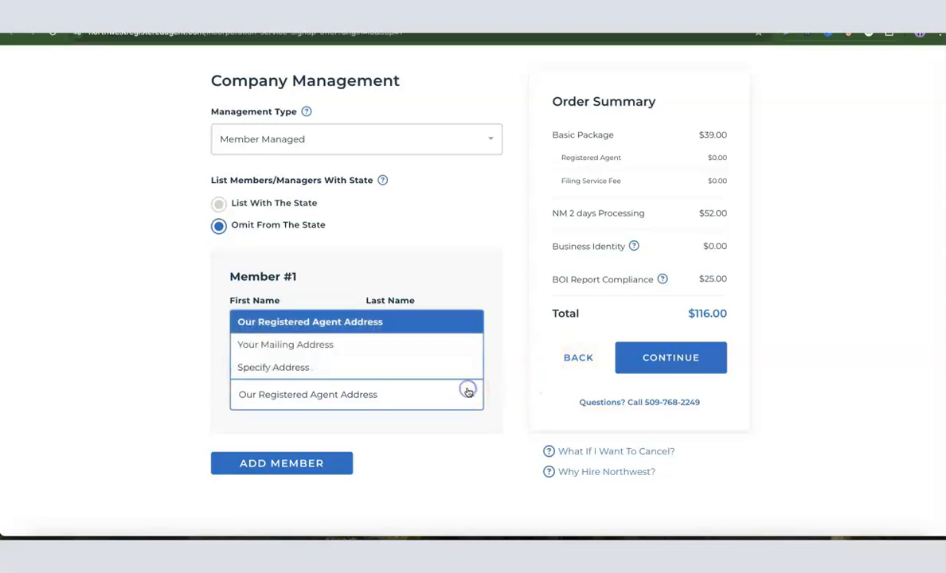
click(309, 371)
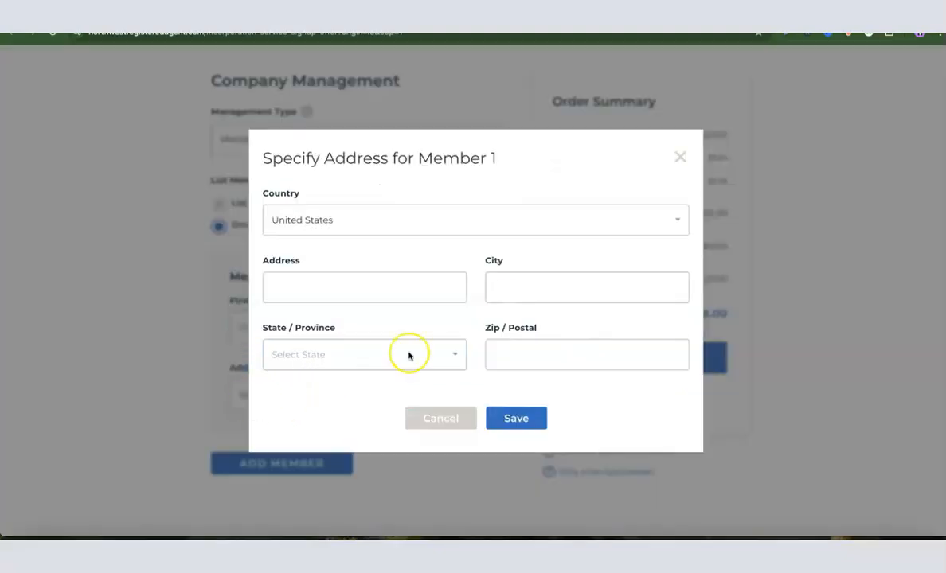
click(446, 285)
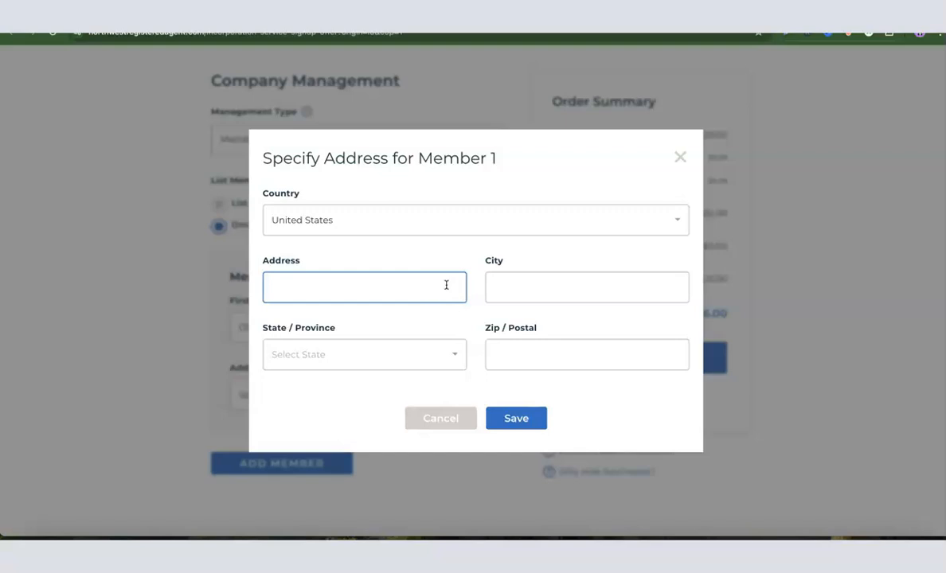
click(679, 159)
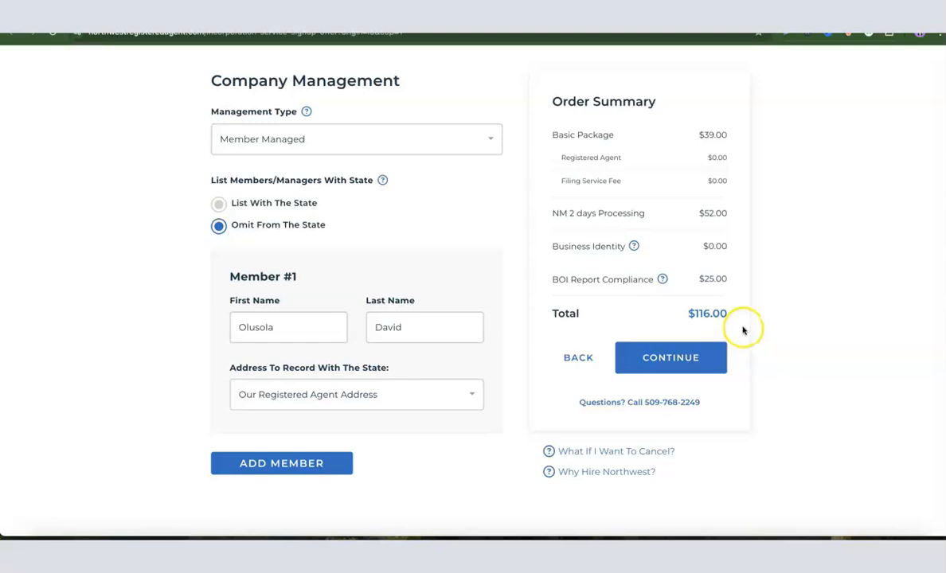
Continue to the contact details, go through the name, phone and mailing address fields, and proceed to account setup.
click(671, 360)
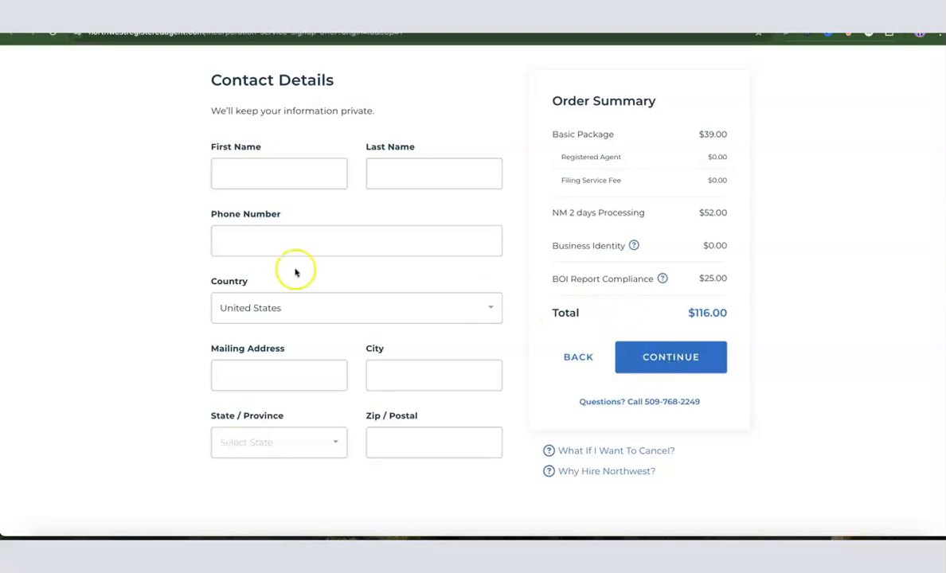
click(270, 169)
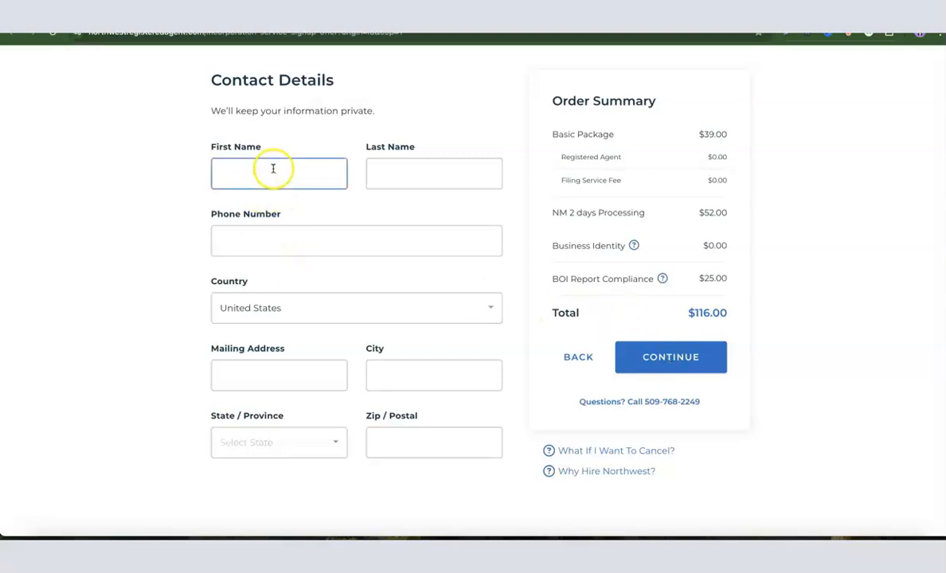
click(439, 181)
click(302, 236)
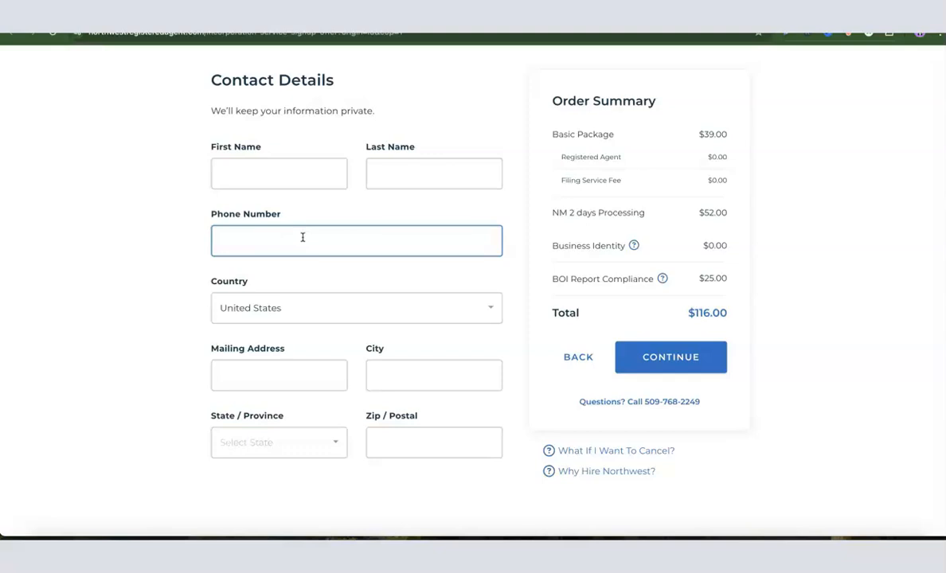
click(292, 241)
click(259, 313)
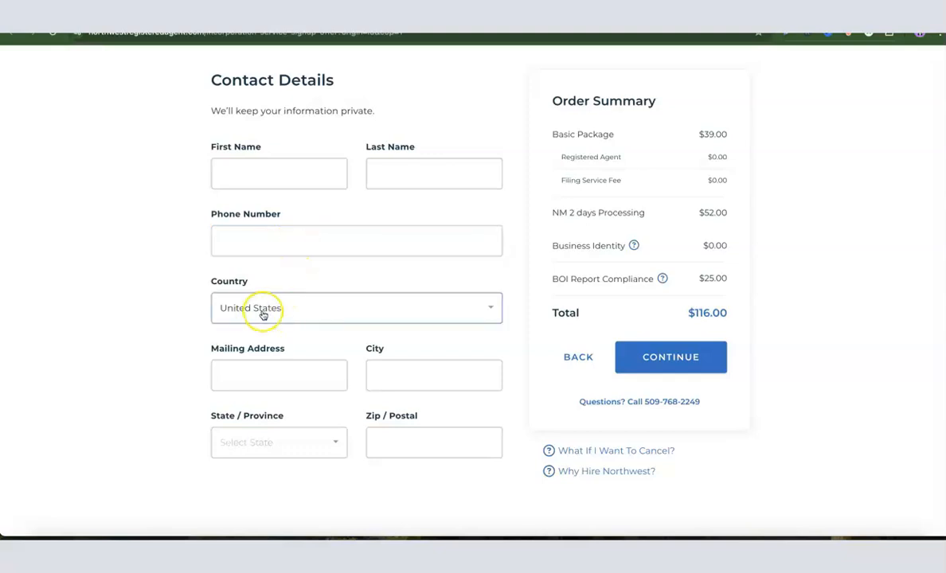
click(263, 369)
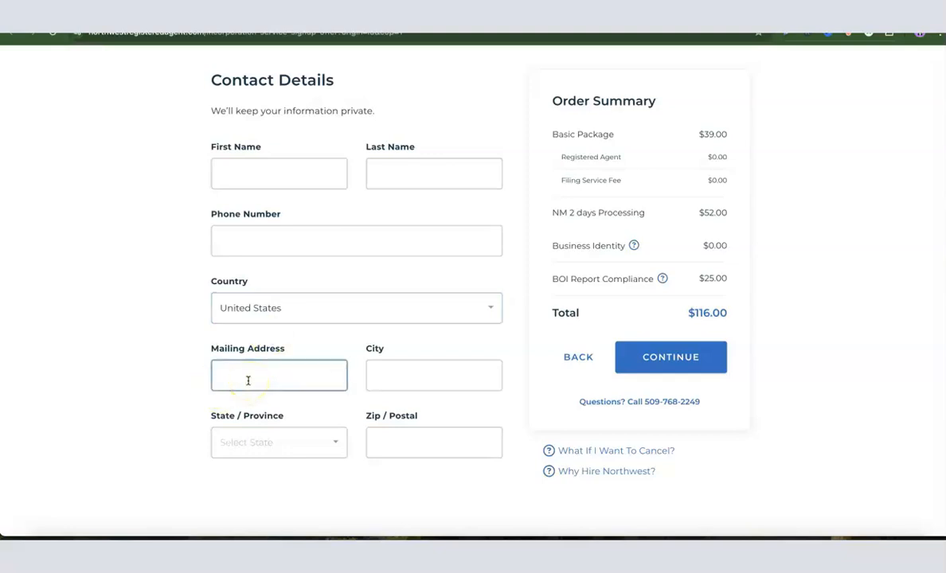
click(405, 387)
click(281, 448)
click(407, 449)
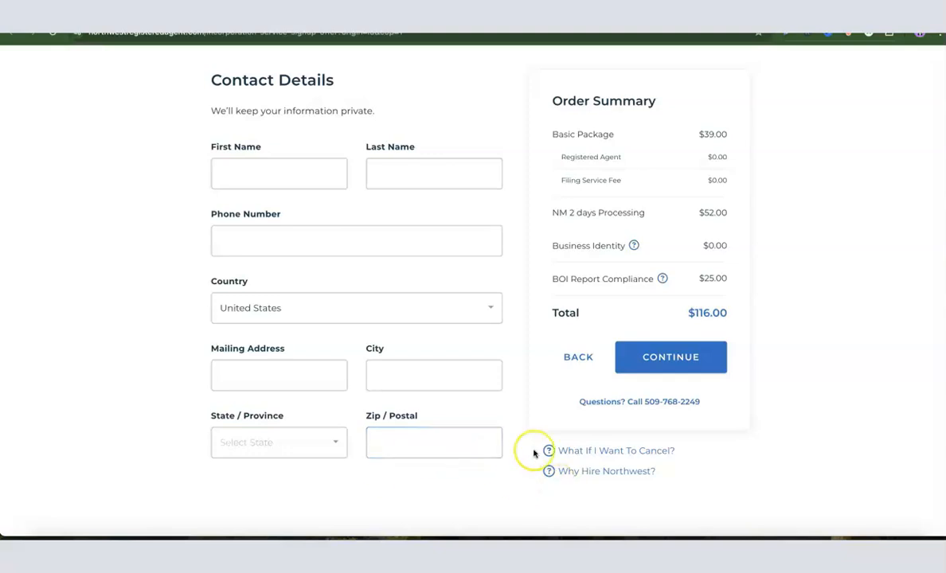
click(676, 362)
click(718, 312)
Enter the business email address for the new Northwest account.
click(278, 248)
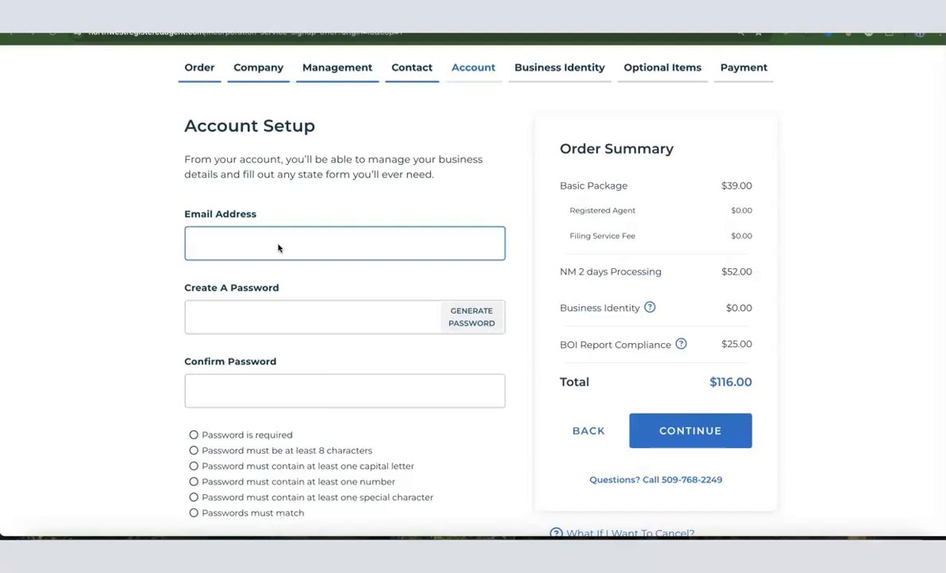
click(225, 244)
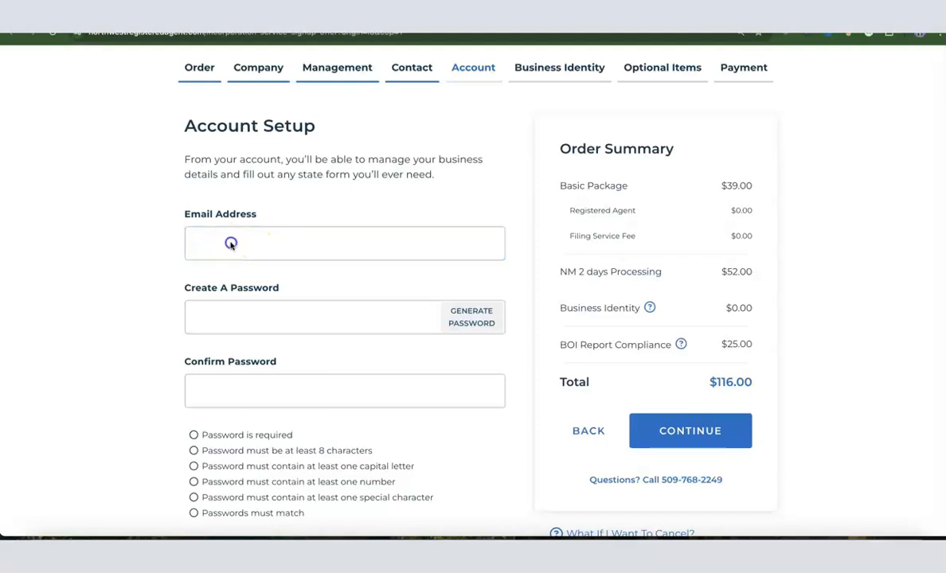
key(ctrl+v)
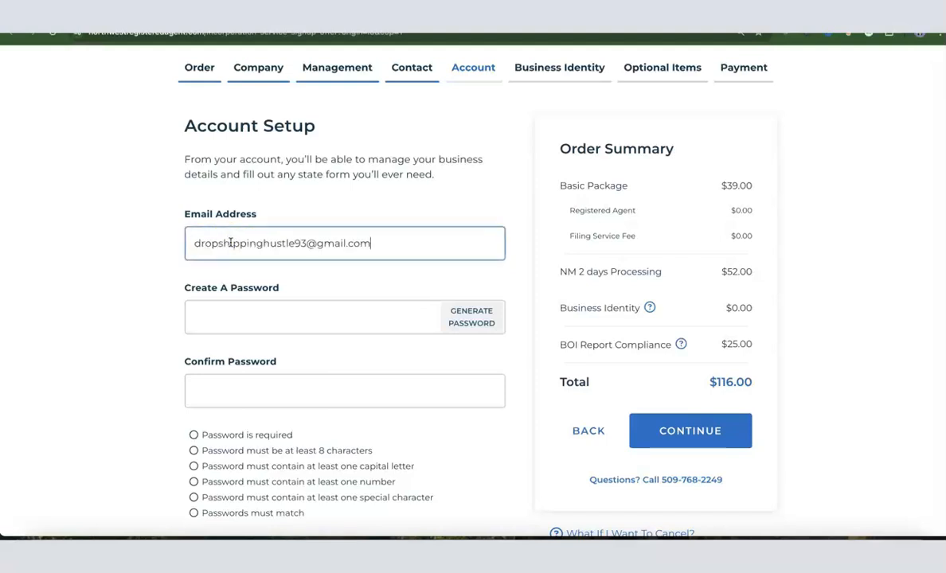
Generate a password for the account and continue to the business identity options.
click(238, 325)
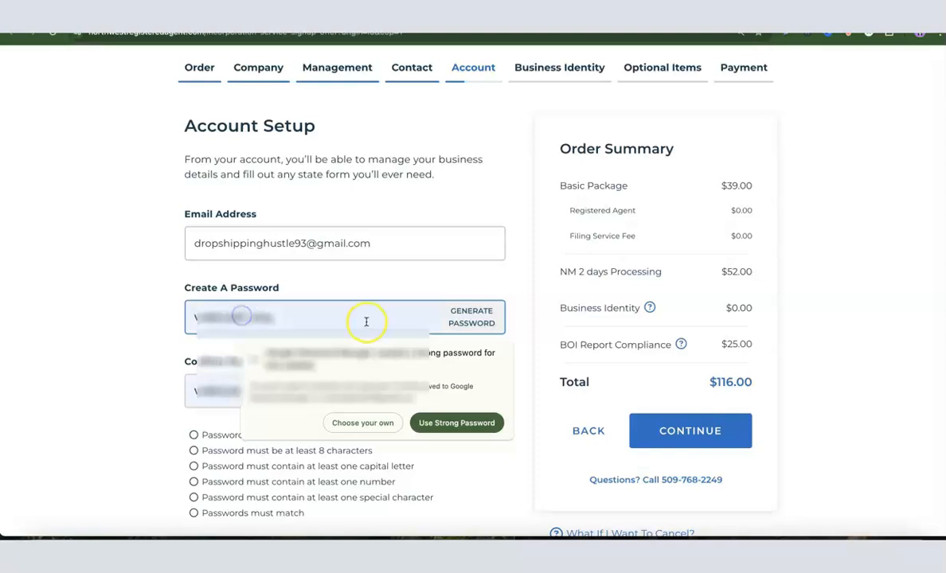
click(464, 322)
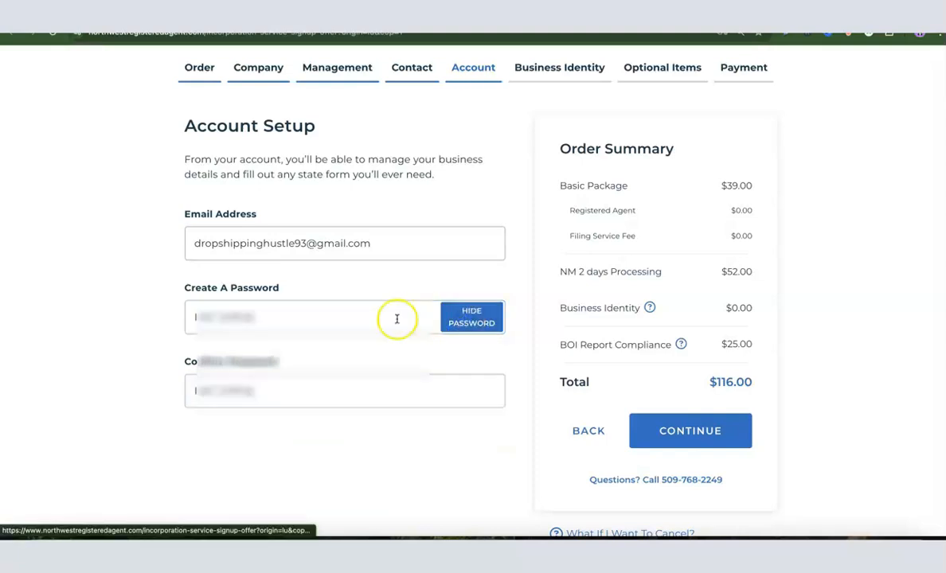
right_click(309, 315)
click(323, 270)
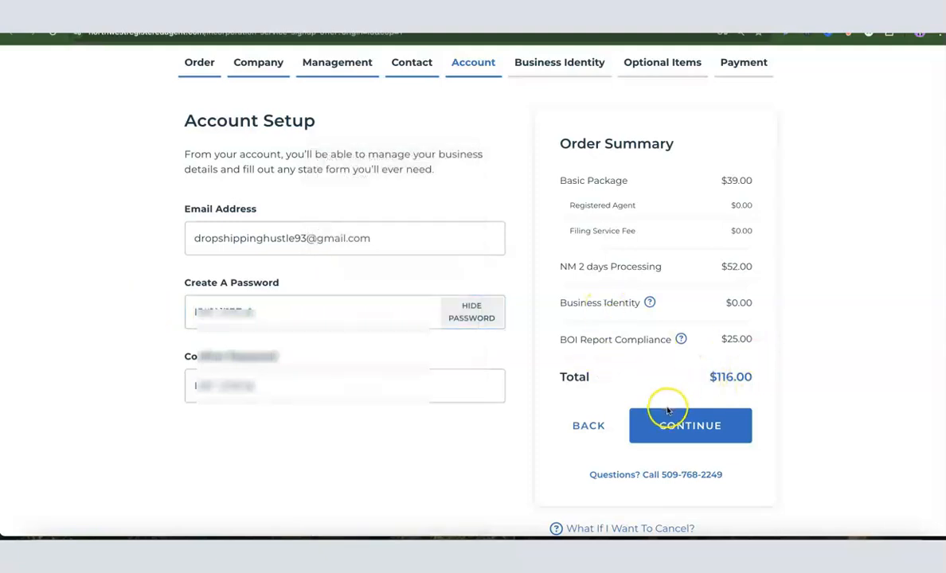
click(689, 425)
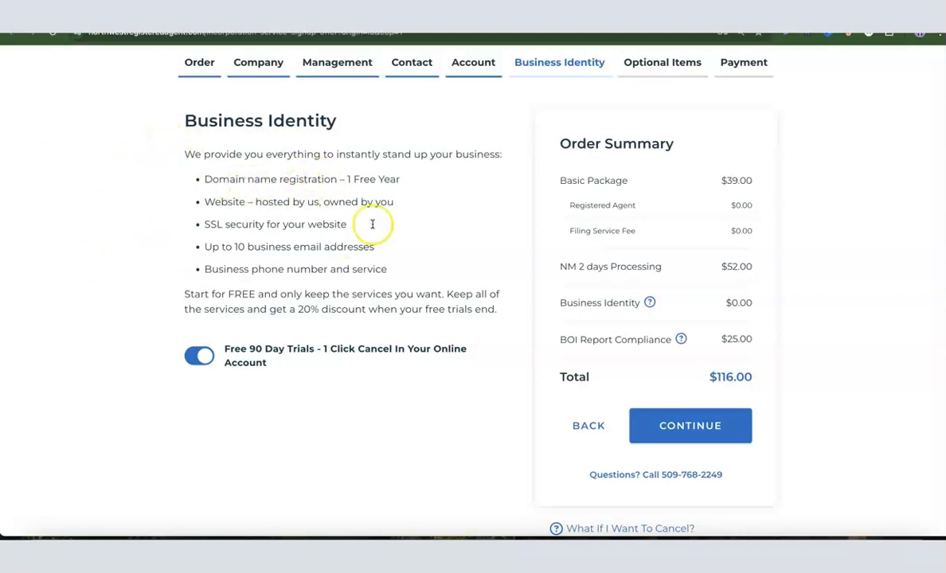
Turn off the Free 90 Day Trials, leave every business identity option disabled, and continue to the optional items.
click(205, 356)
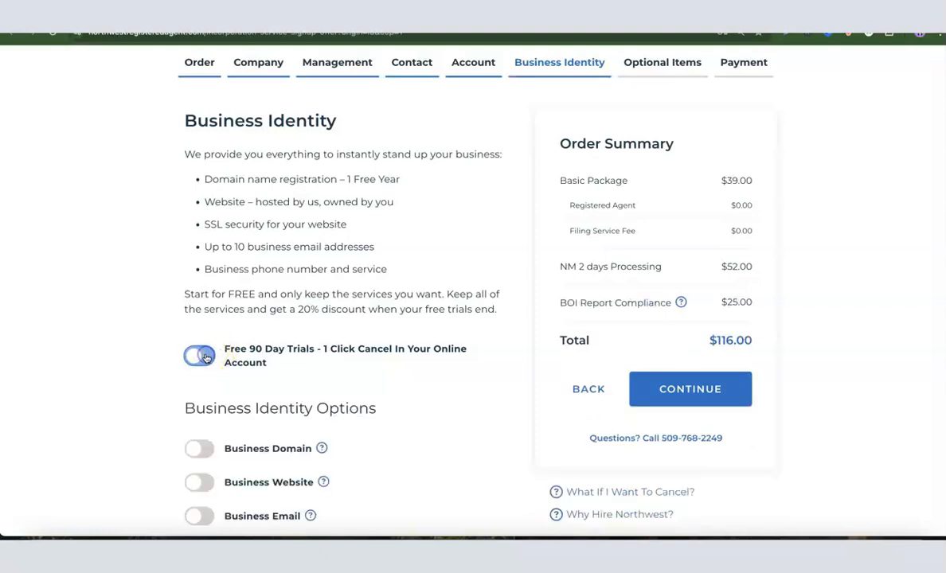
scroll(384, 269, down, 1)
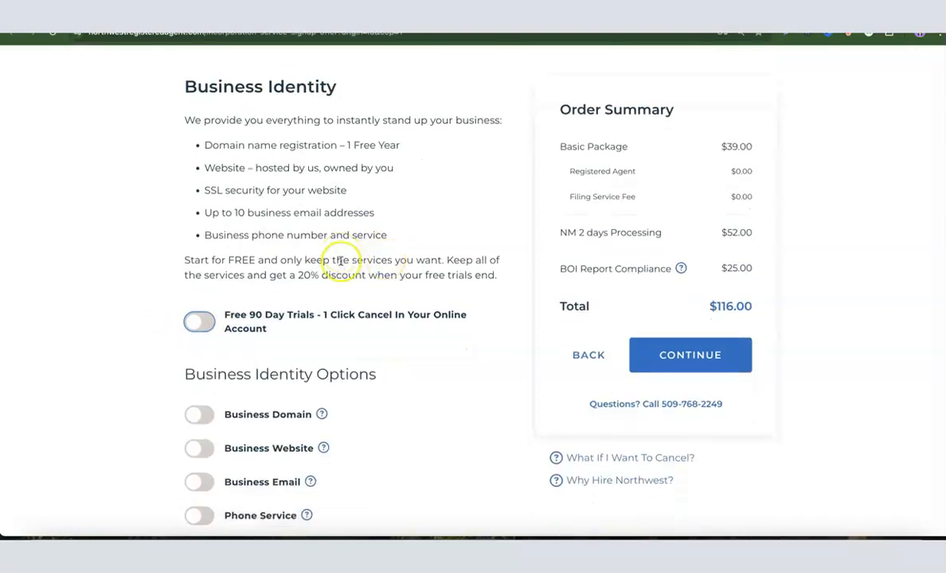
scroll(319, 275, down, 2)
scroll(312, 189, up, 2)
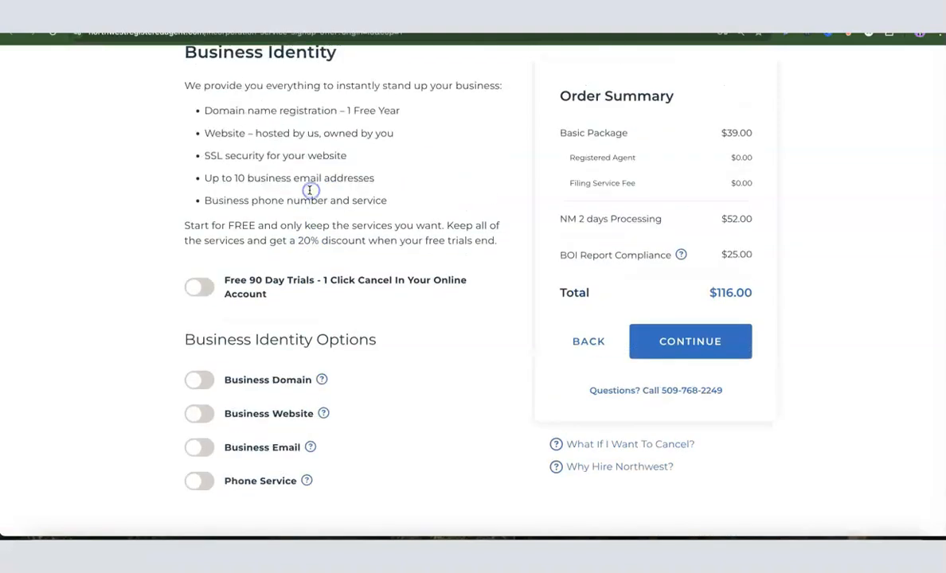
scroll(281, 175, down, 3)
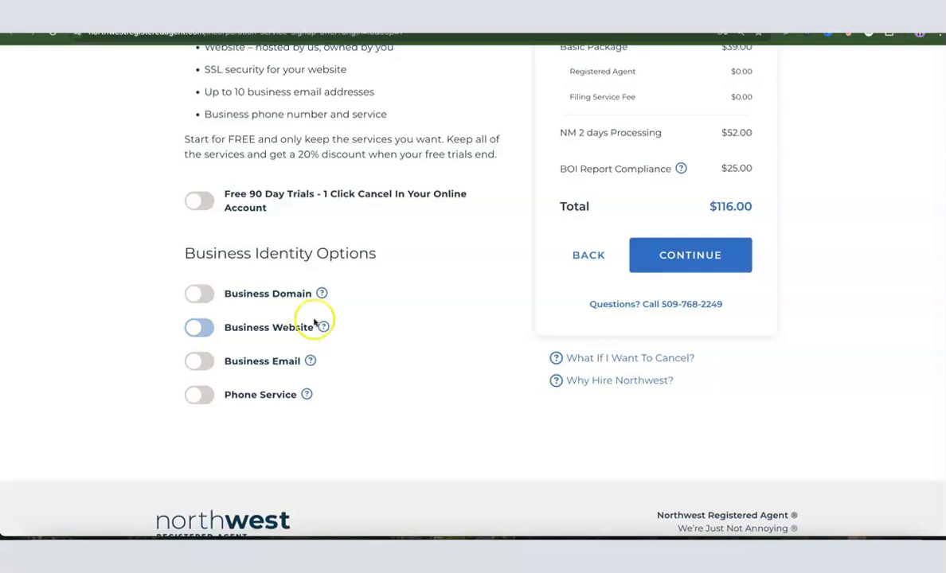
scroll(269, 311, up, 1)
scroll(270, 311, up, 3)
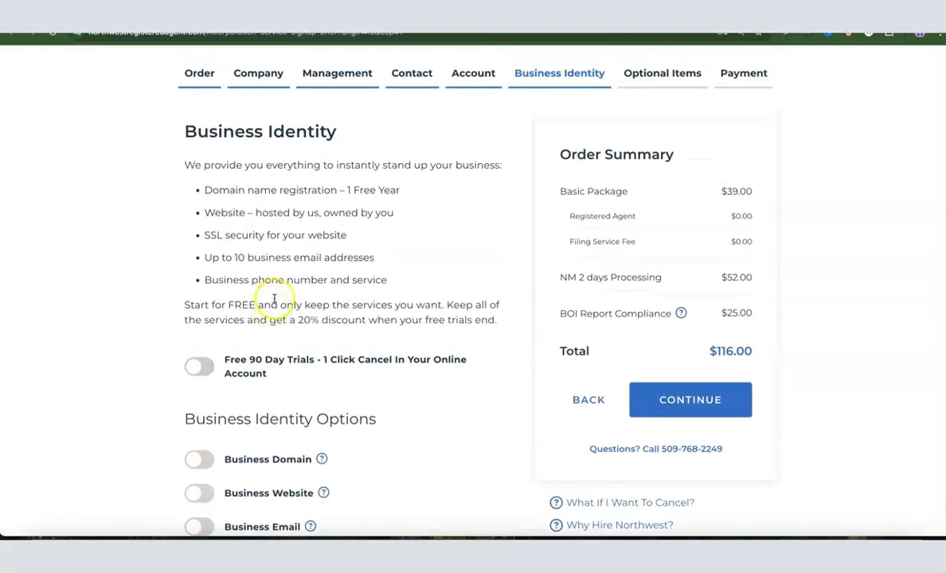
scroll(275, 302, down, 1)
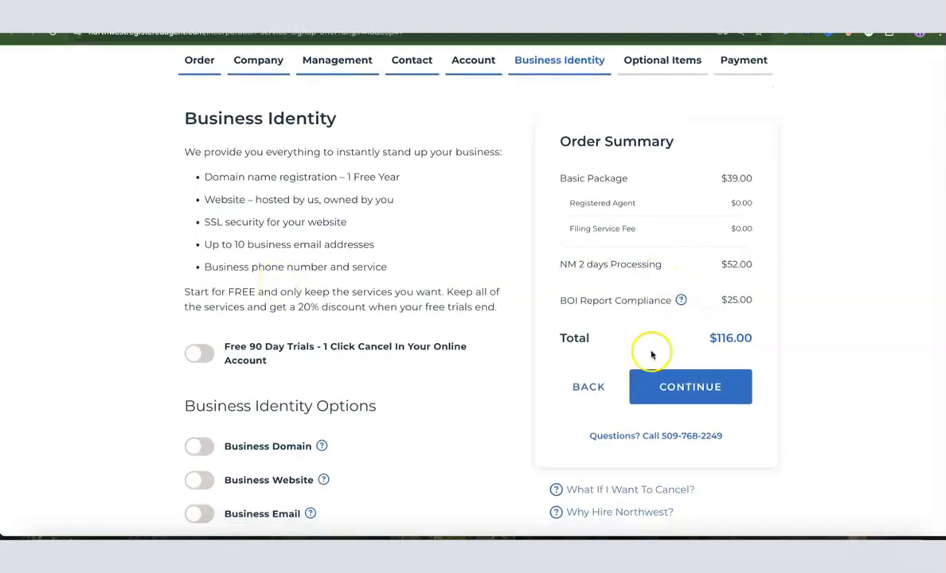
click(688, 387)
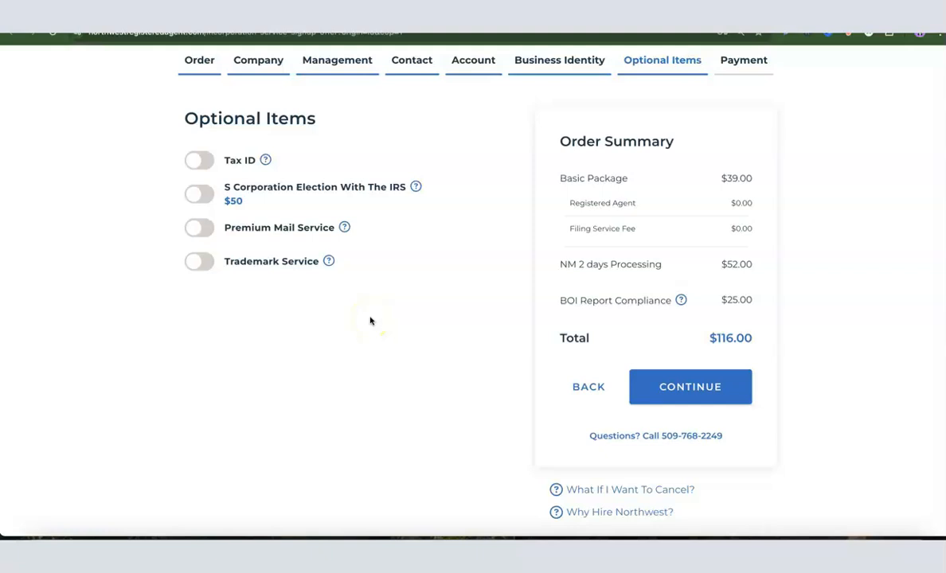
Add the Tax ID service with the Do NOT Have Social Security Number option, and continue to payment.
scroll(370, 321, up, 1)
click(198, 195)
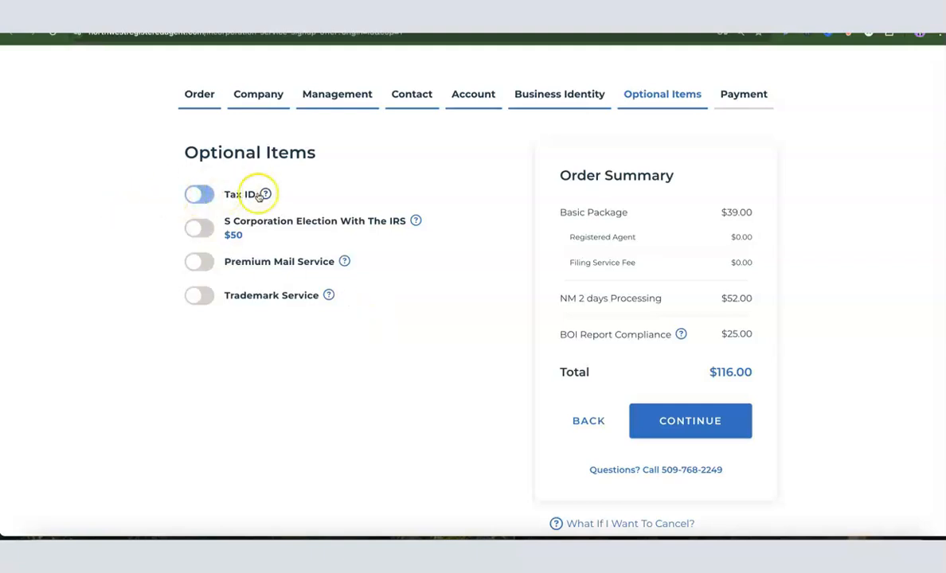
click(198, 195)
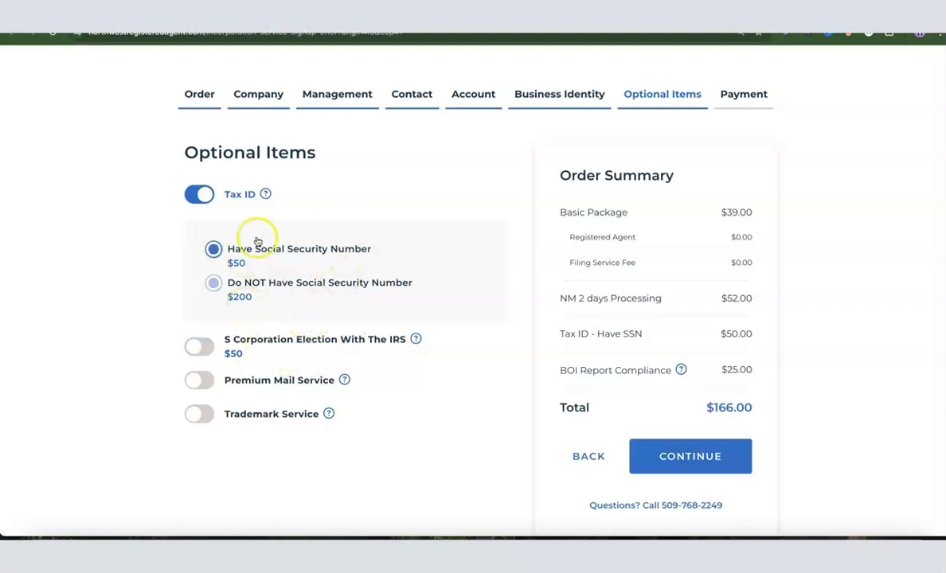
click(226, 285)
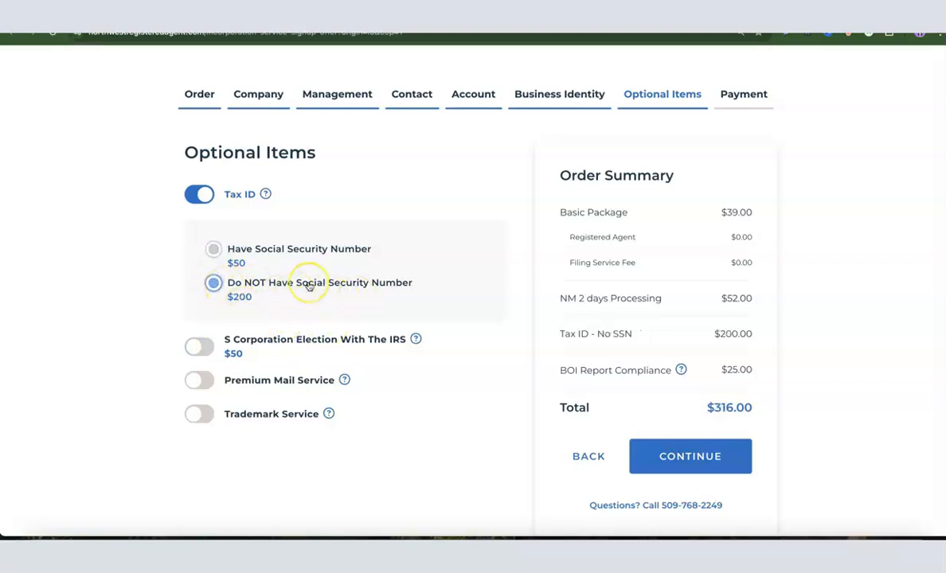
scroll(309, 285, down, 1)
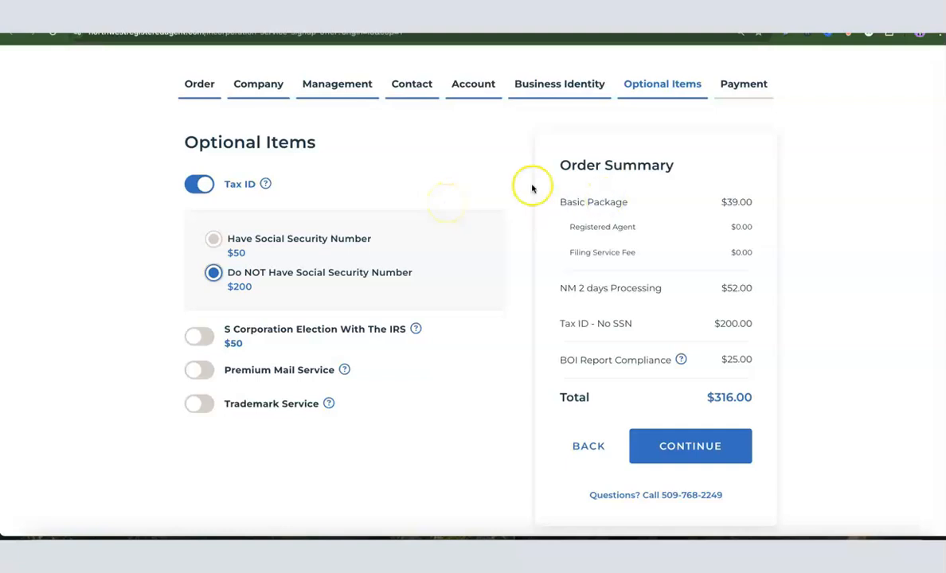
click(694, 447)
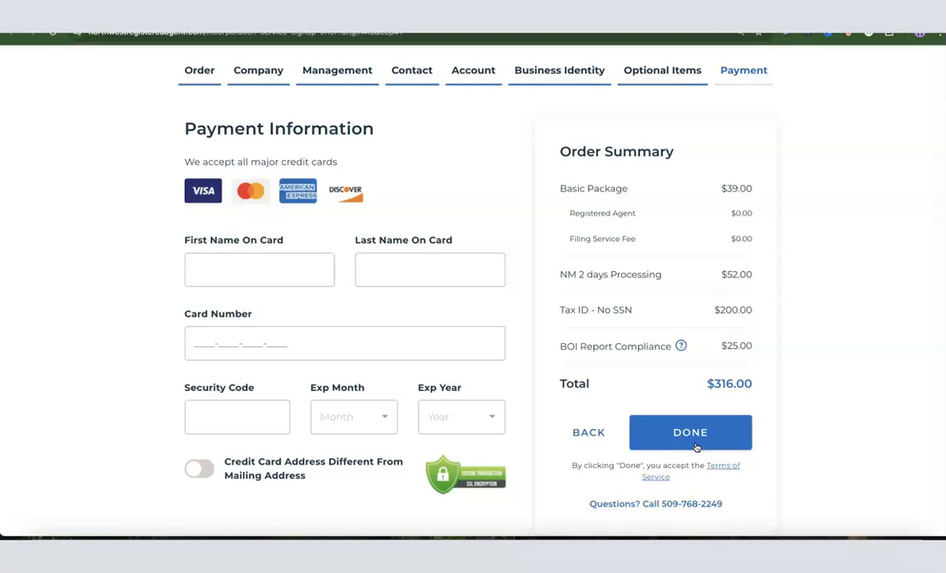
Examine the cardholder name, card number, security code and expiry fields of the payment form.
click(231, 263)
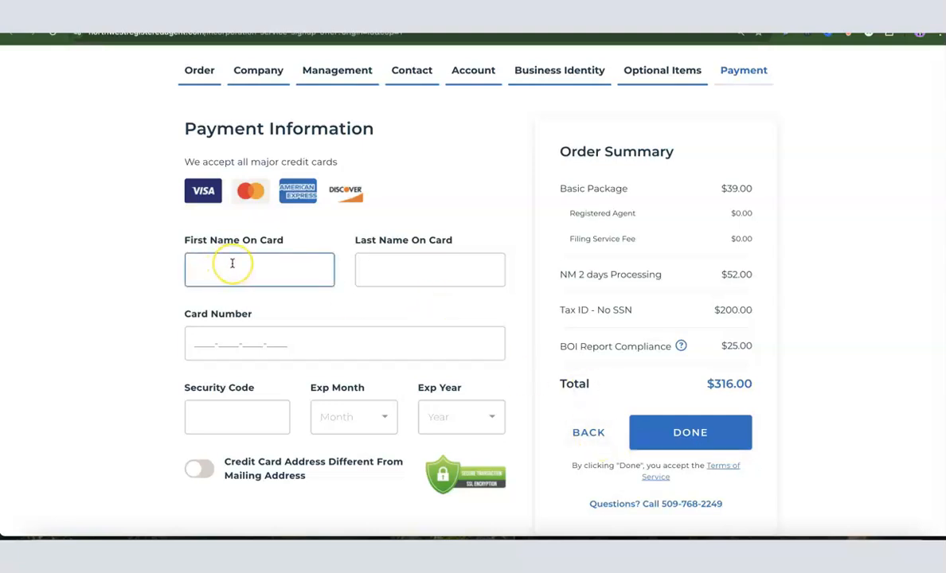
click(378, 279)
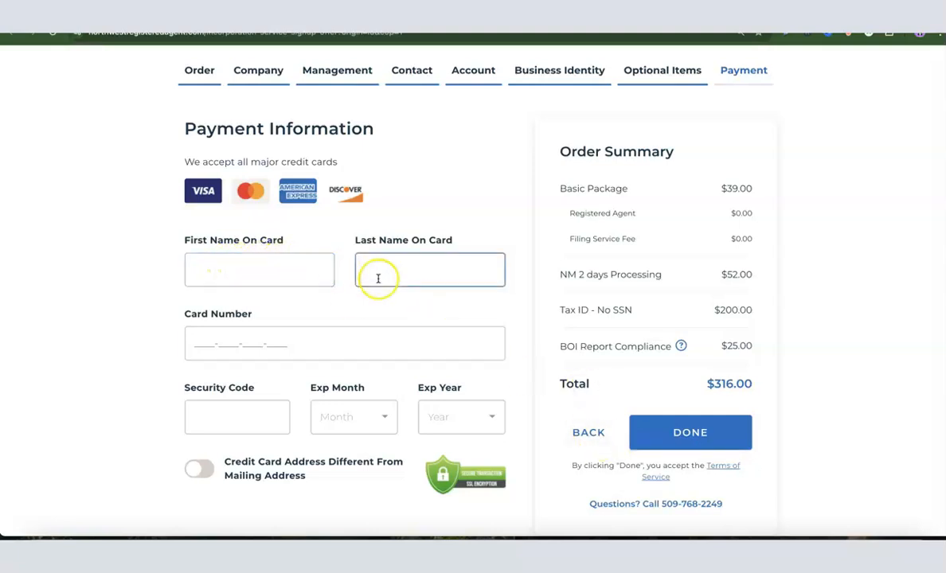
click(236, 351)
click(220, 414)
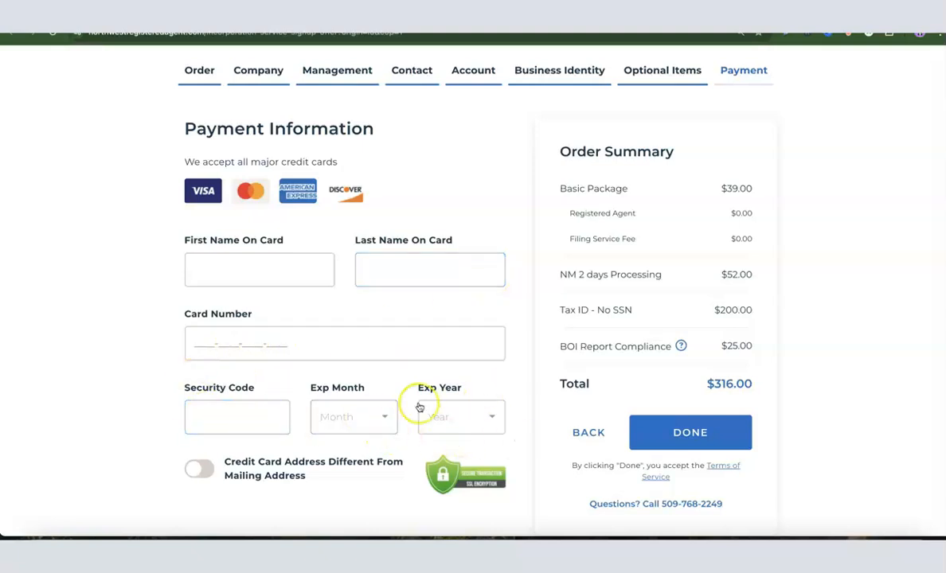
click(393, 352)
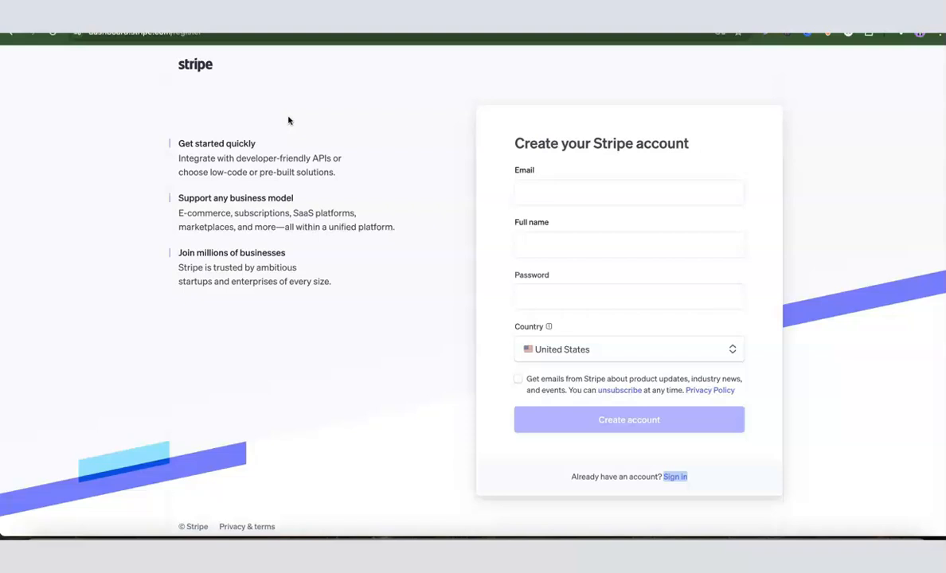
Sign in to the existing Stripe account with the saved credentials.
click(530, 191)
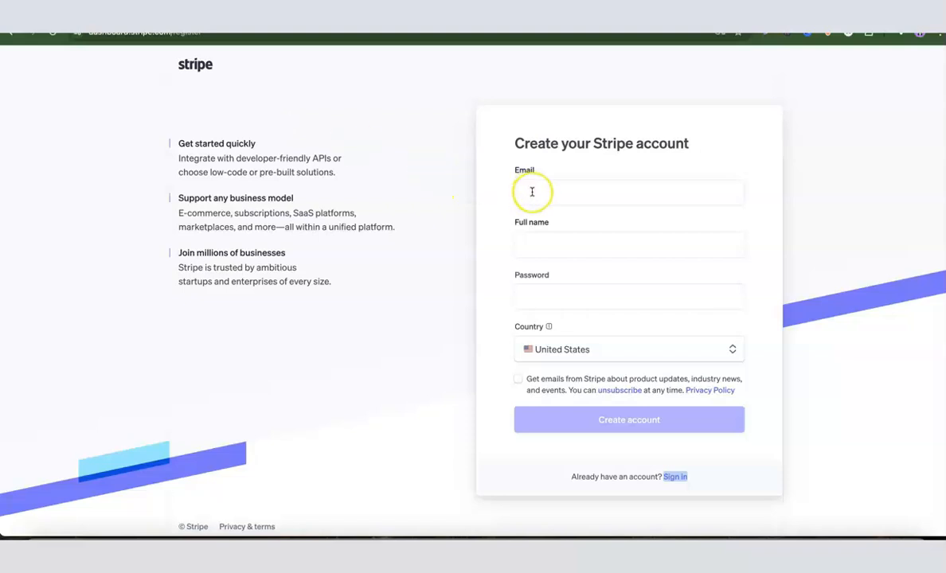
click(535, 240)
click(625, 426)
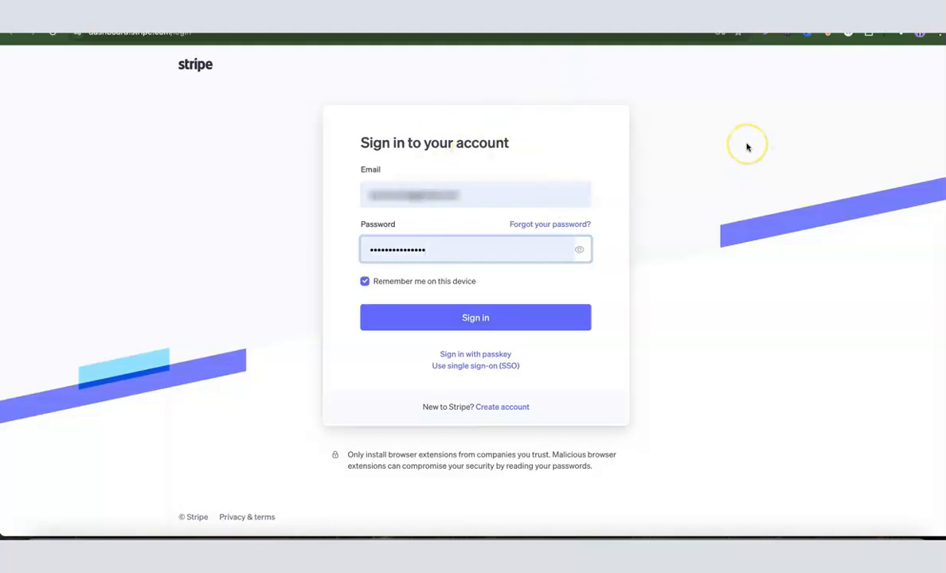
click(471, 318)
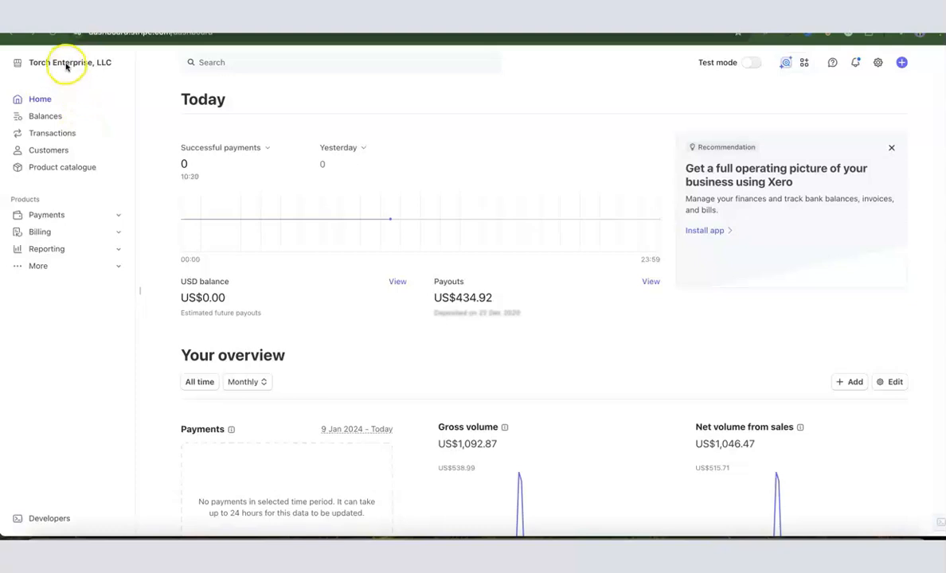
Create a new account named Dropshipping Hustle with United States as the country of operation.
click(97, 62)
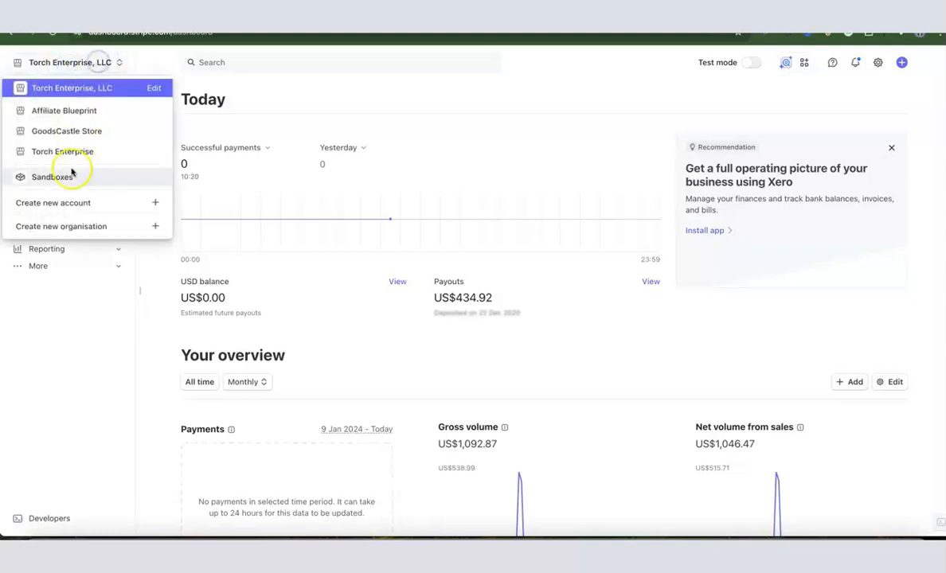
click(49, 203)
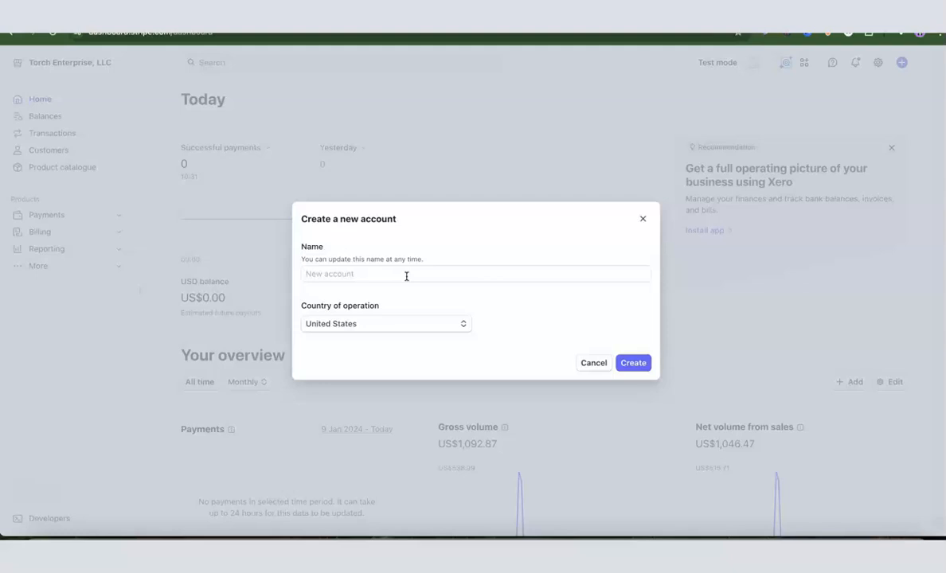
click(406, 276)
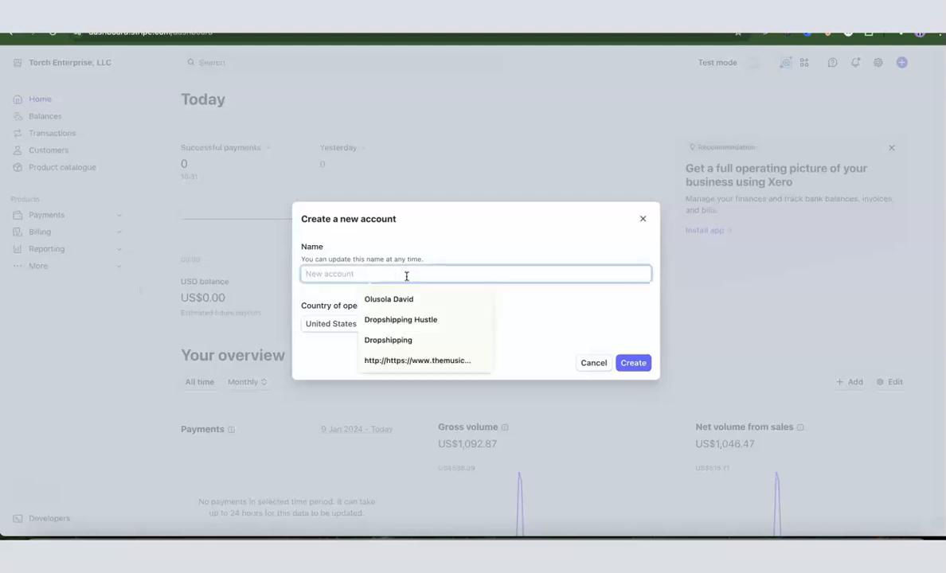
click(404, 320)
click(583, 300)
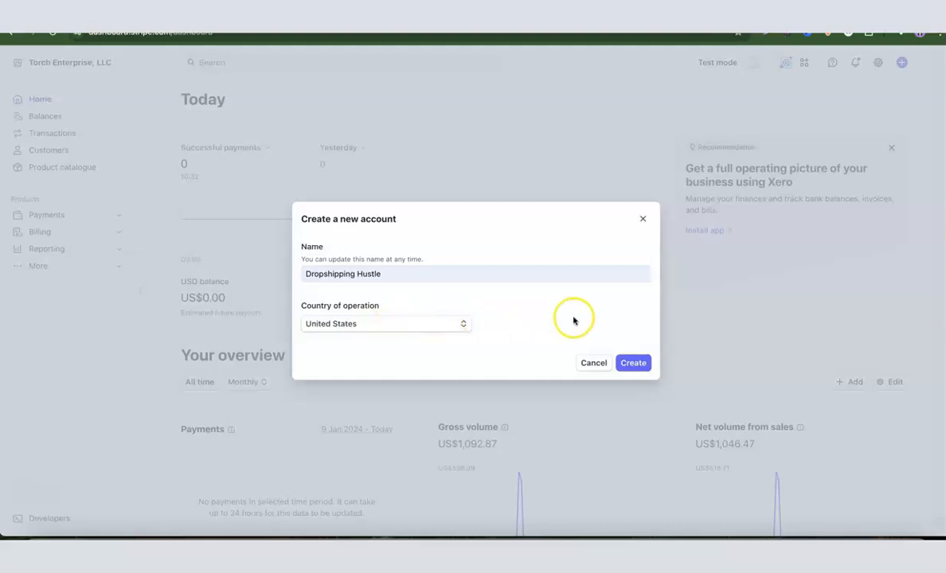
click(629, 364)
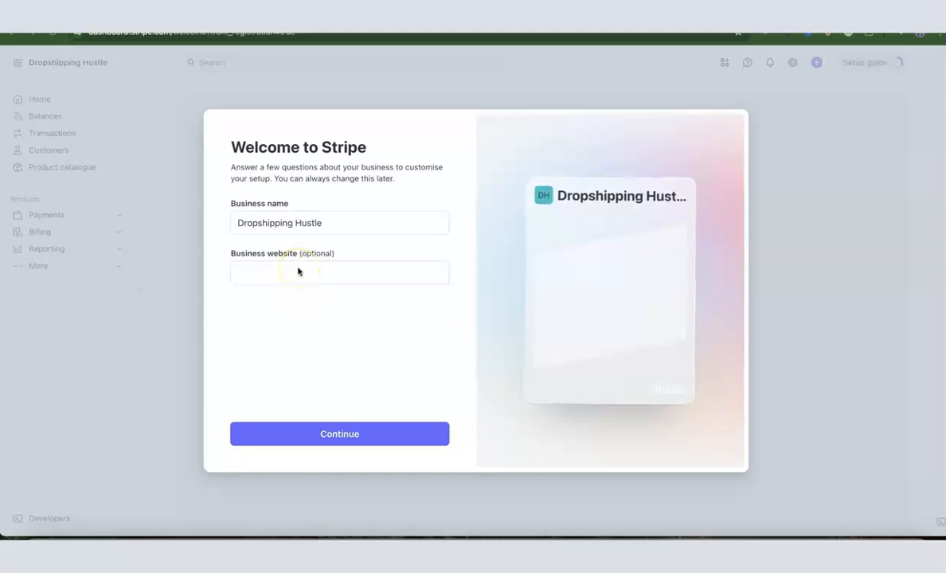
Leave the business website blank, choose One-off payments as the way to start, and go to the dashboard.
click(341, 434)
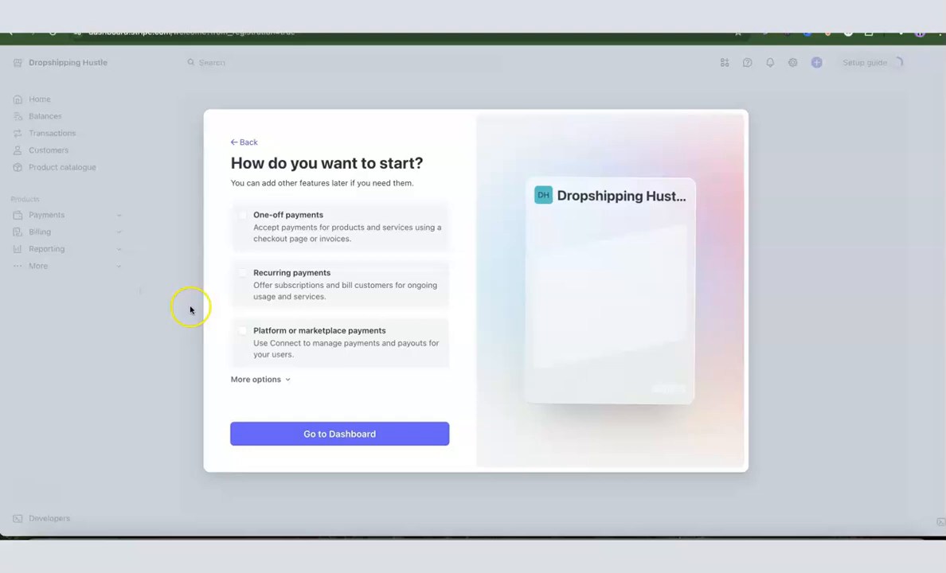
click(239, 216)
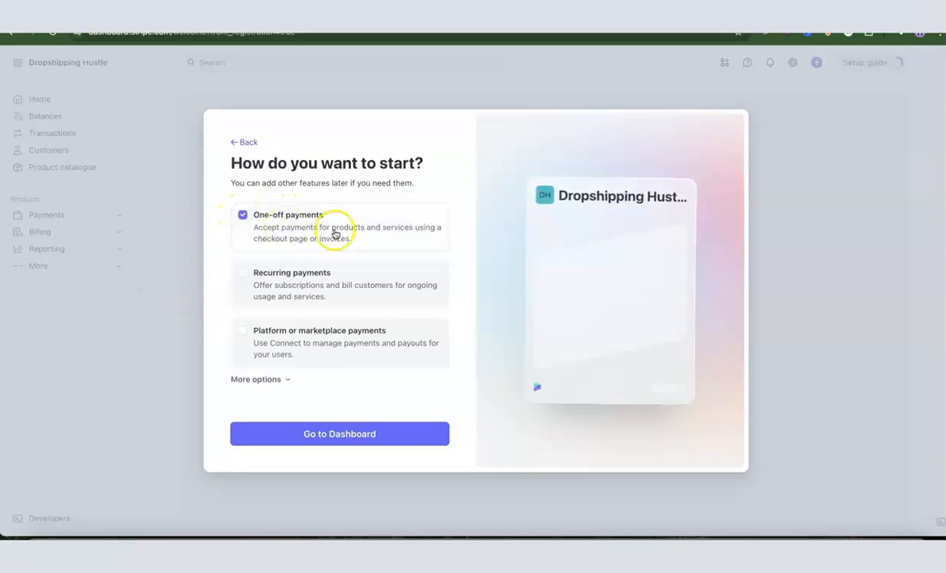
click(335, 437)
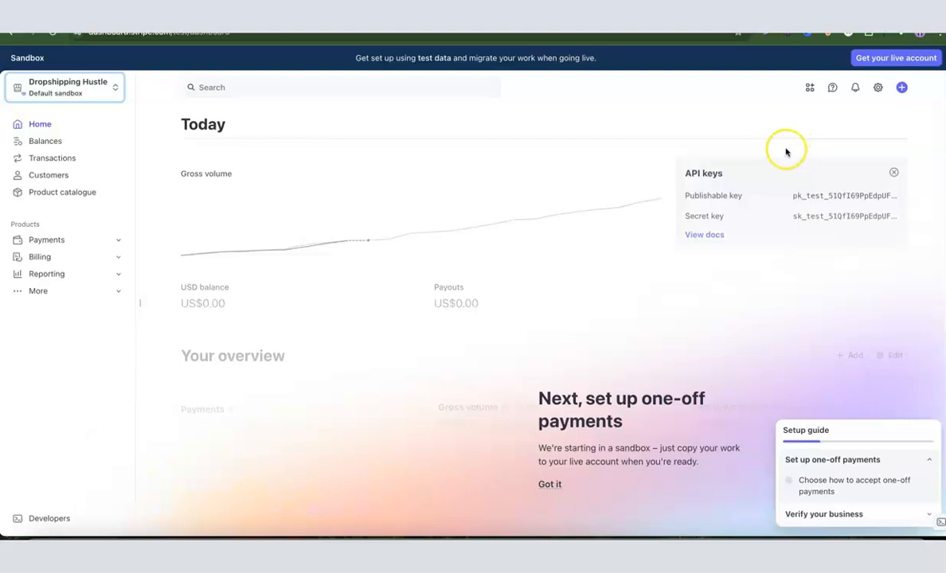
Start activating the live account and set the type of business to Company.
click(889, 61)
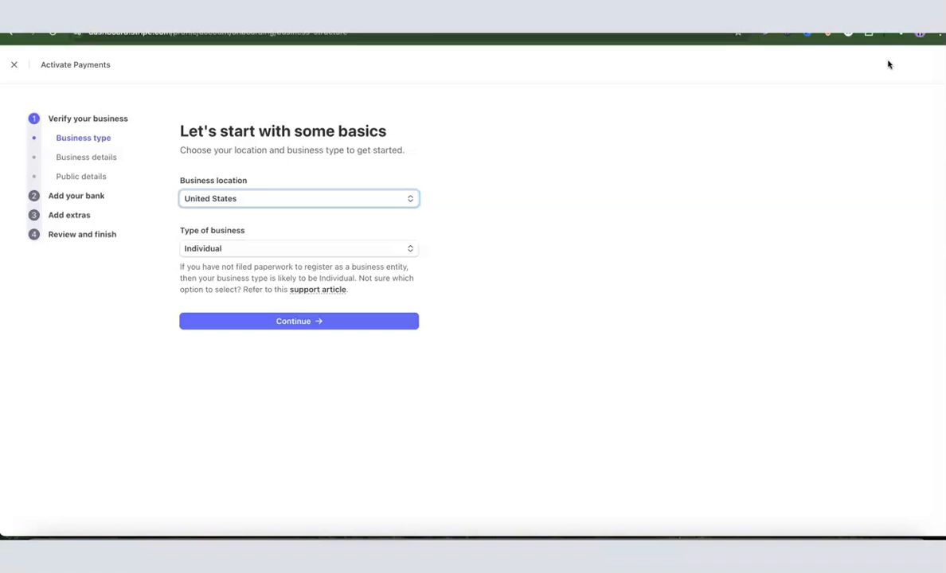
click(224, 489)
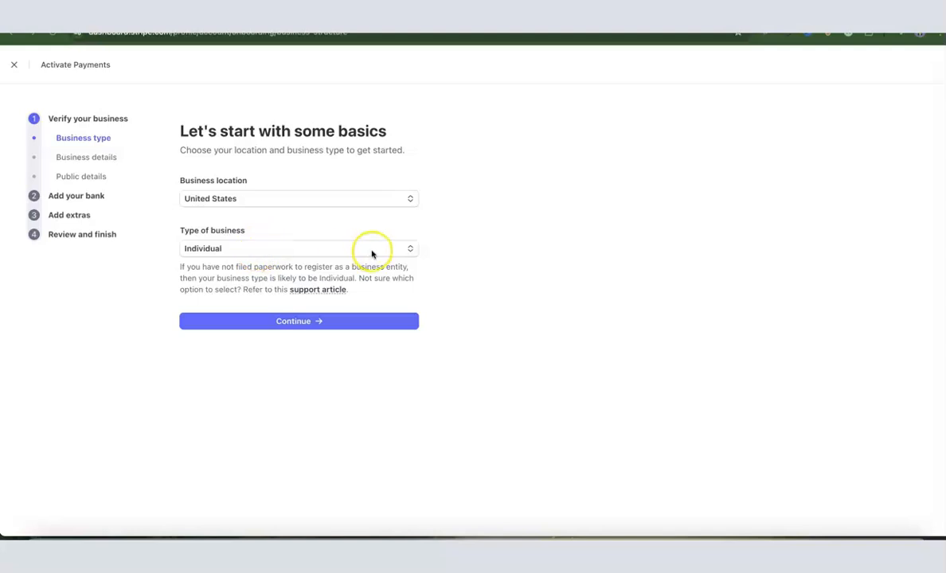
click(406, 250)
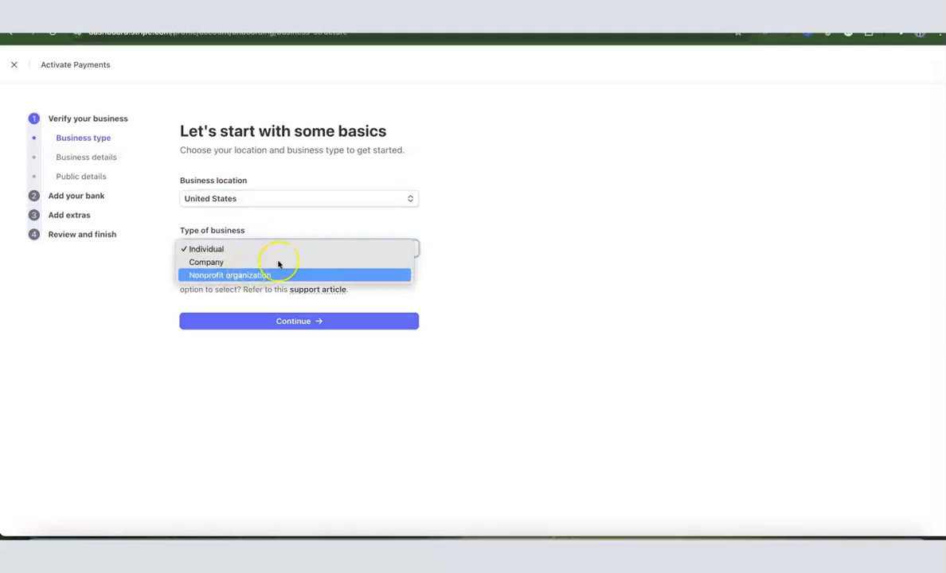
click(212, 263)
click(264, 254)
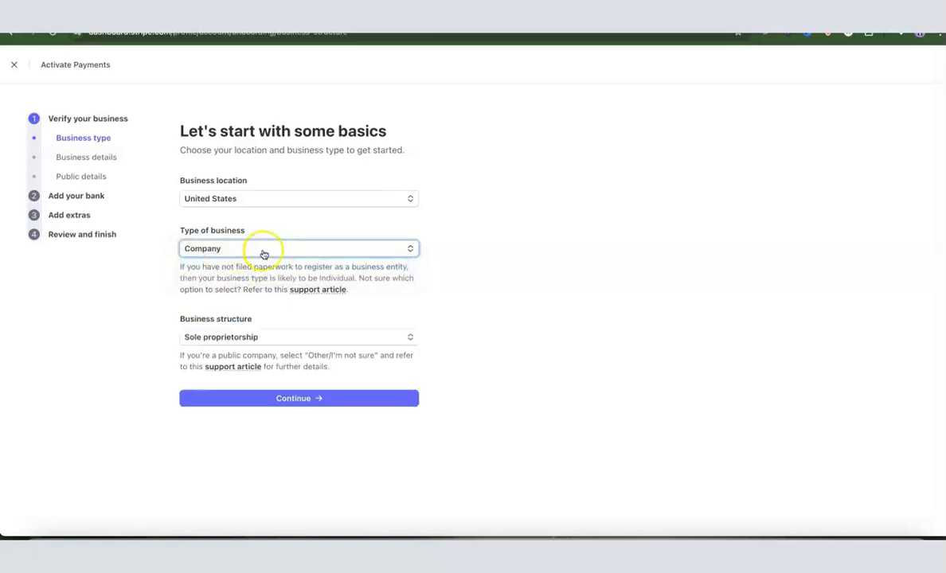
Set the business structure to Single-member LLC and continue to the business details.
click(366, 339)
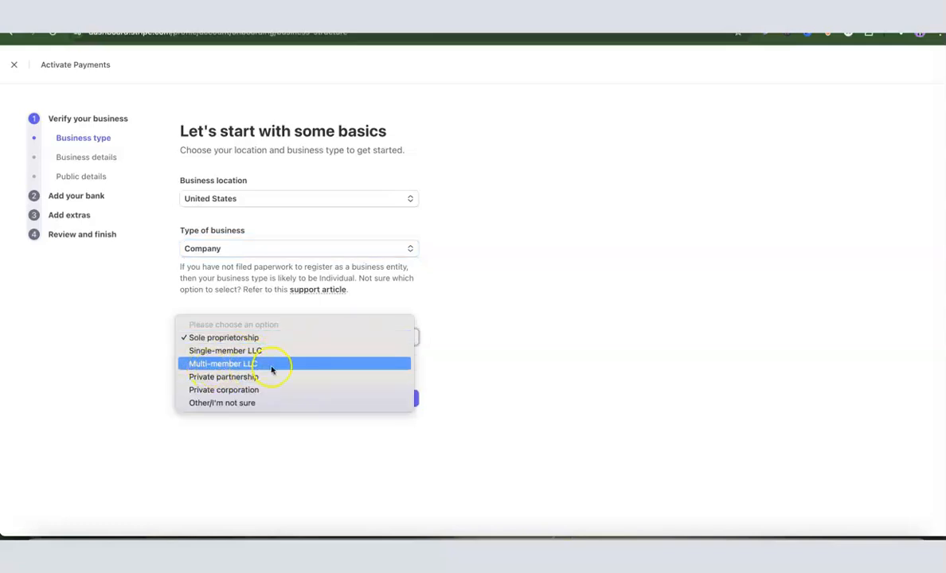
click(230, 350)
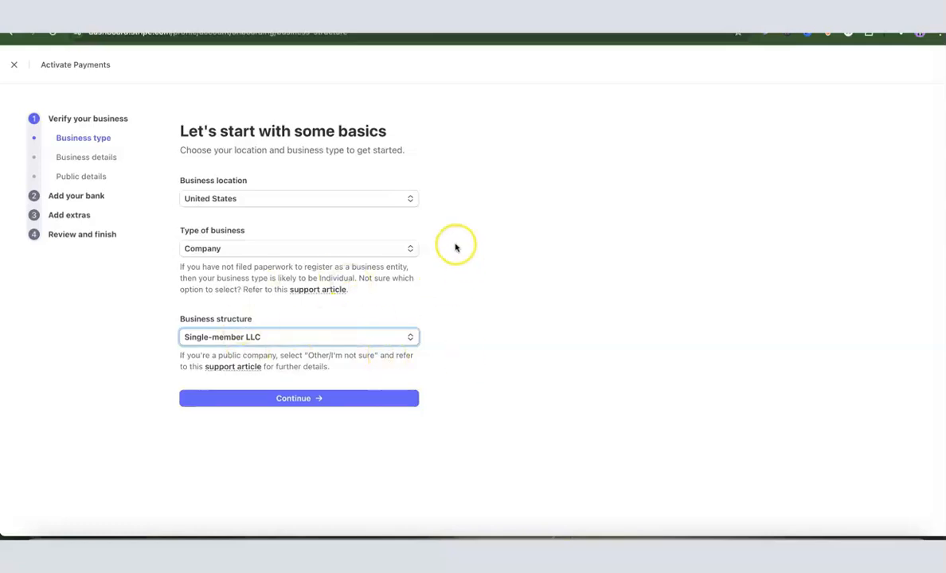
click(299, 398)
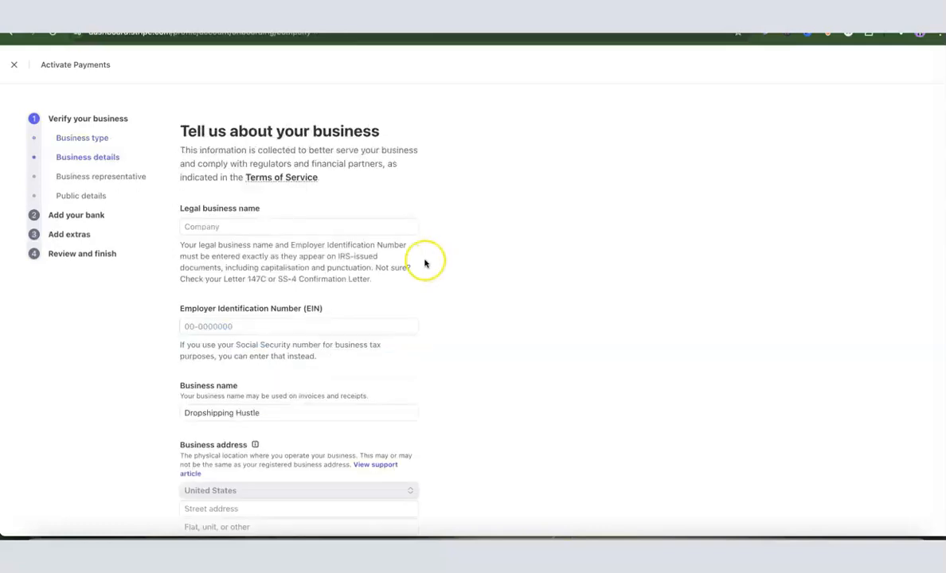
Enter Dropshipping Hustle LLC as the legal business name.
click(272, 226)
click(282, 228)
text(Dropshi)
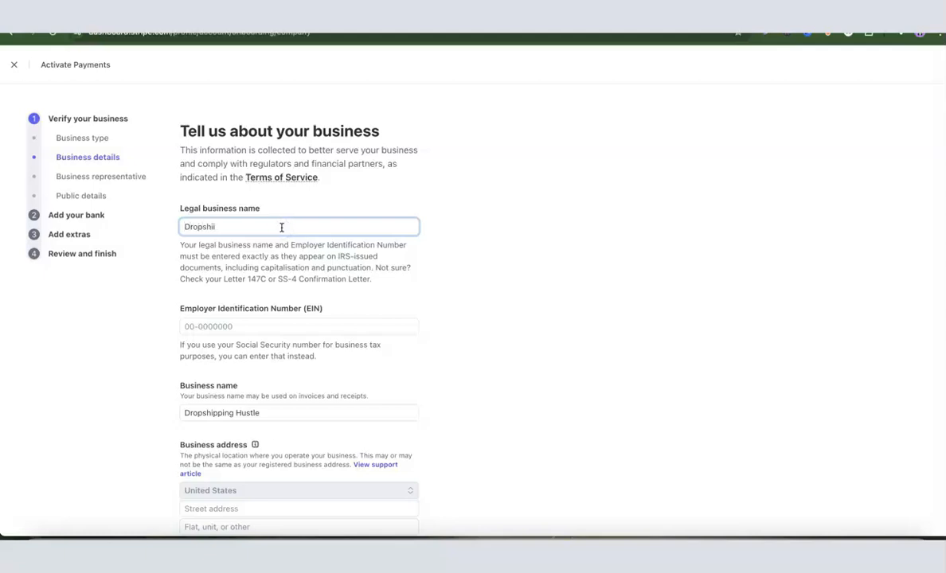
click(470, 224)
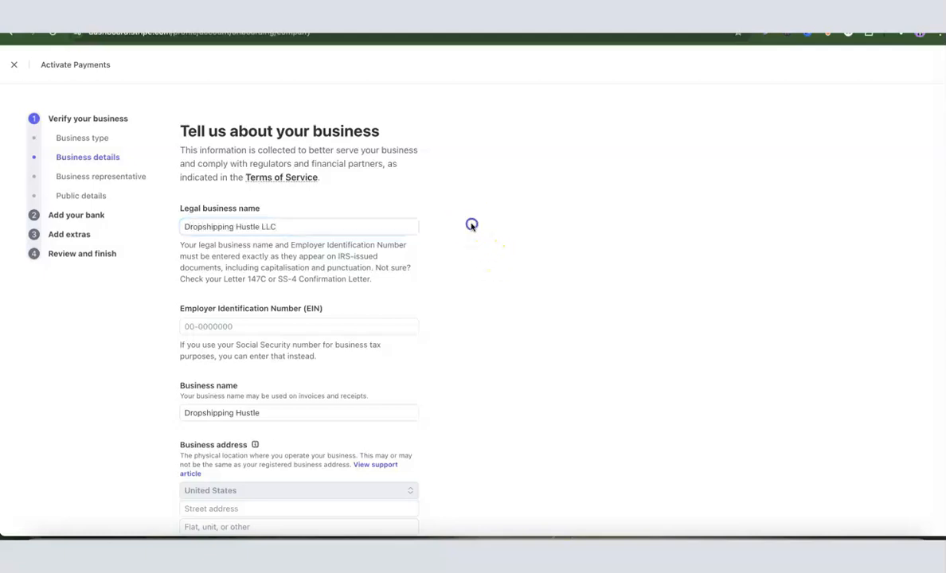
Search the industry options for "ecommerce" and clear the search.
scroll(244, 260, down, 1)
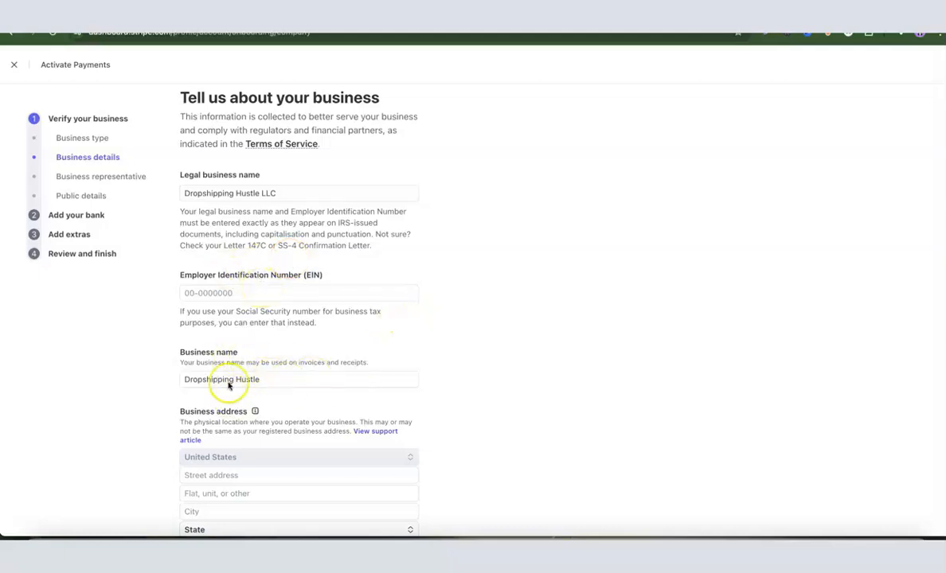
scroll(404, 343, down, 3)
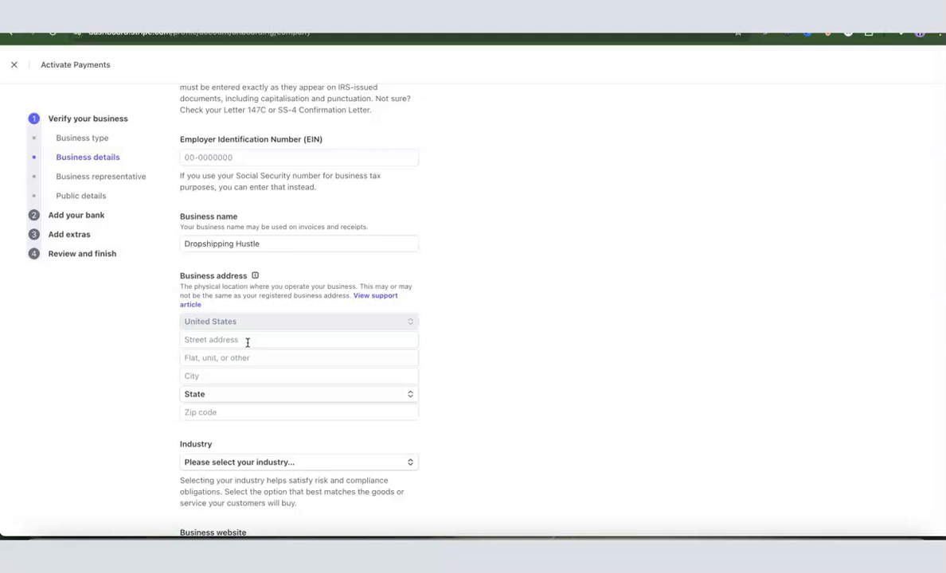
scroll(239, 351, down, 1)
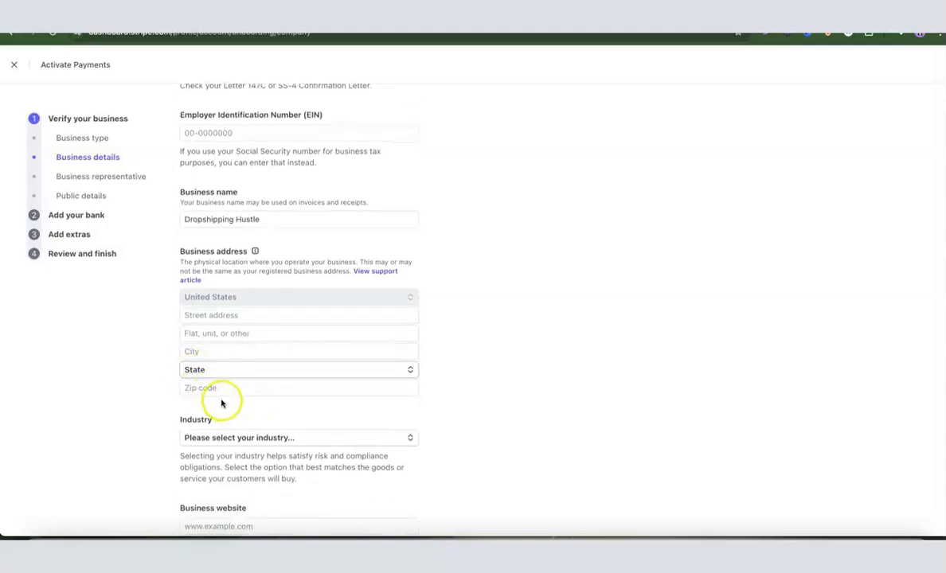
scroll(456, 360, down, 3)
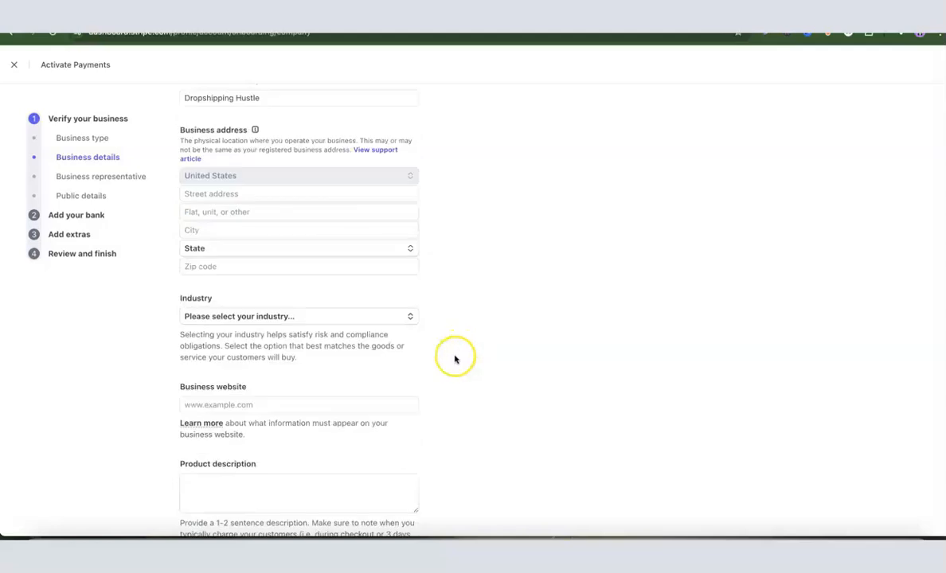
click(270, 316)
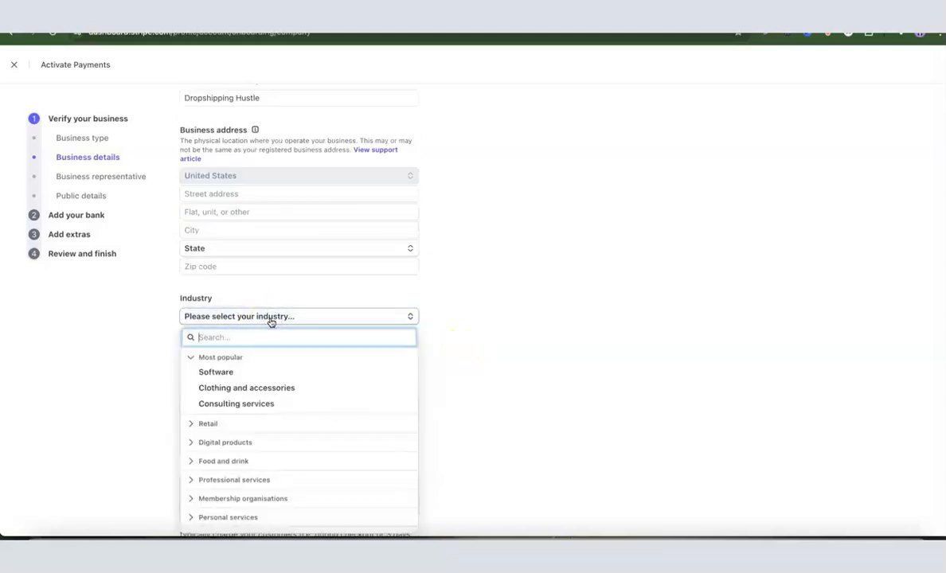
text(e)
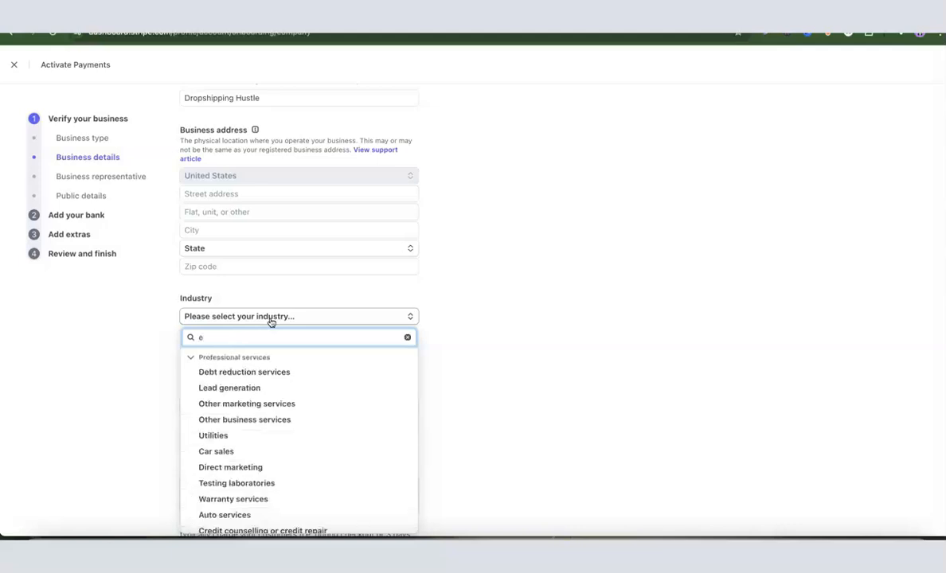
text(comme)
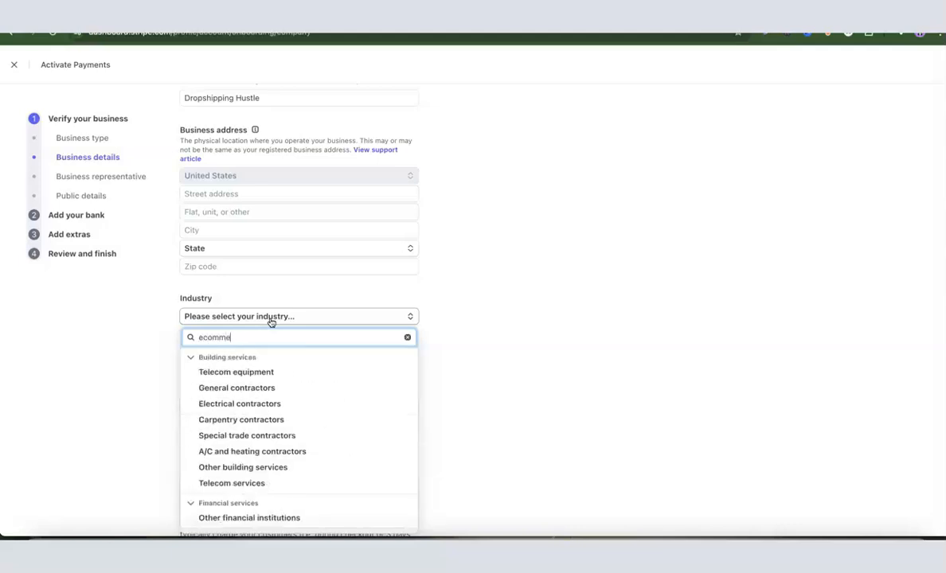
text(rce)
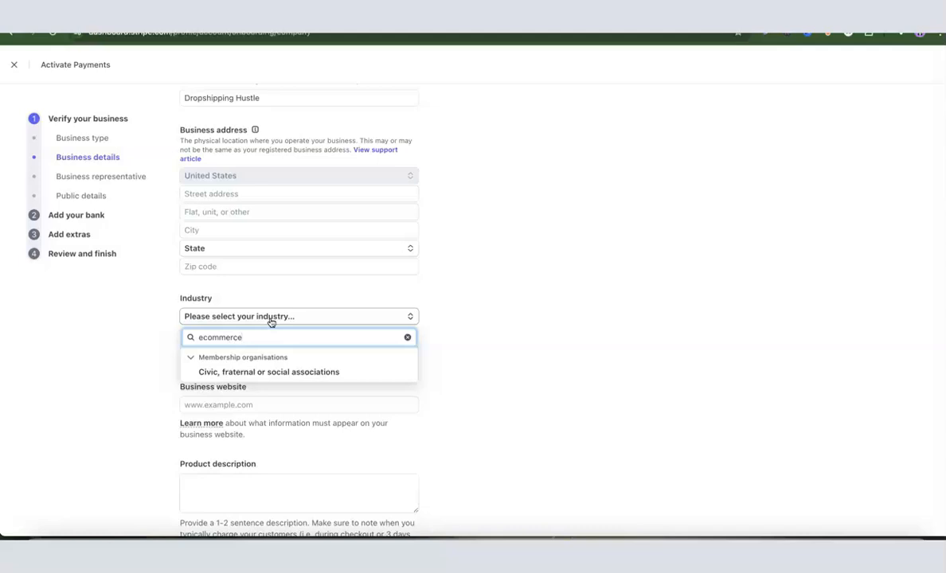
key(BackSpace)
key(BackSpace)
key(BackSpace)
key(BackSpace)
key(BackSpace)
key(BackSpace)
key(BackSpace)
key(BackSpace)
key(BackSpace)
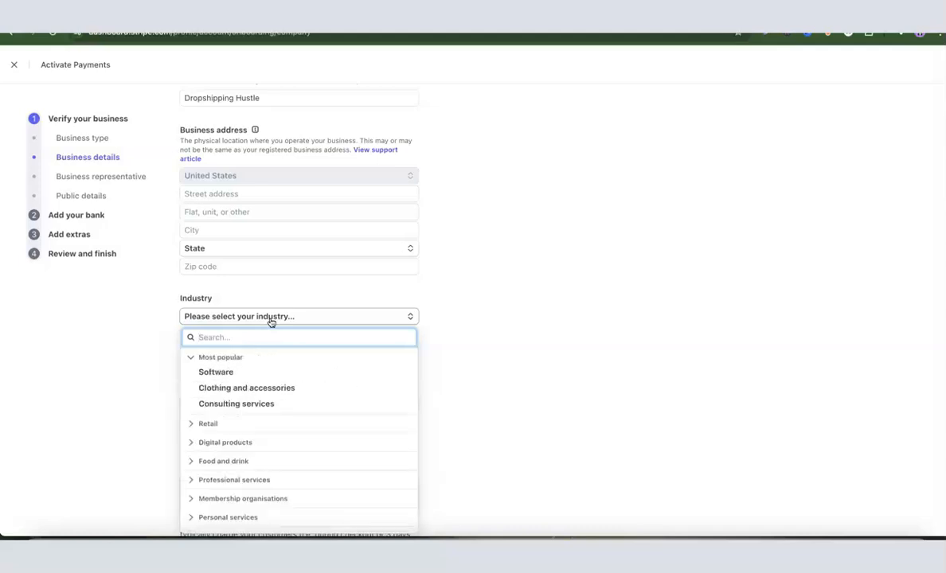
Search the industry options for "reta", clear the search and close the list without choosing an industry.
text(reta)
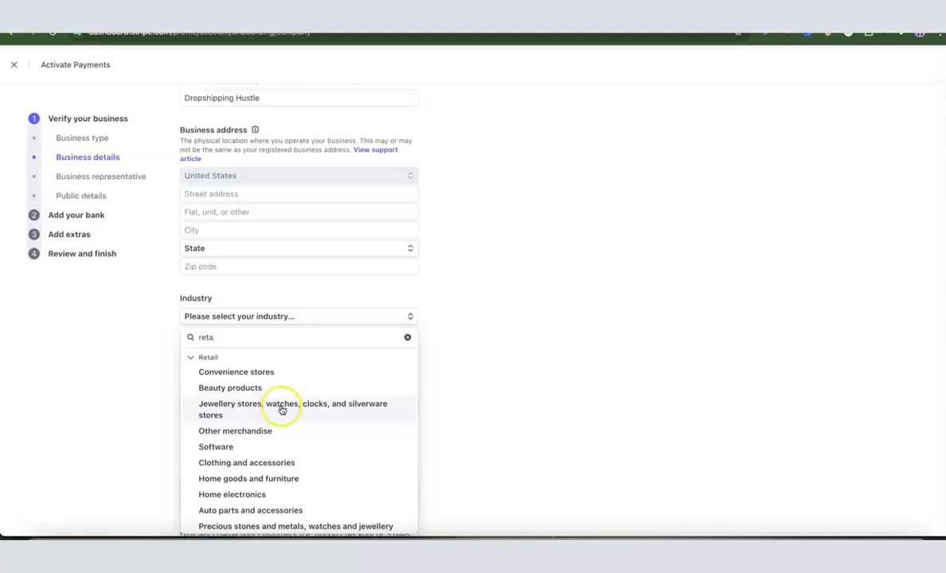
double_click(272, 337)
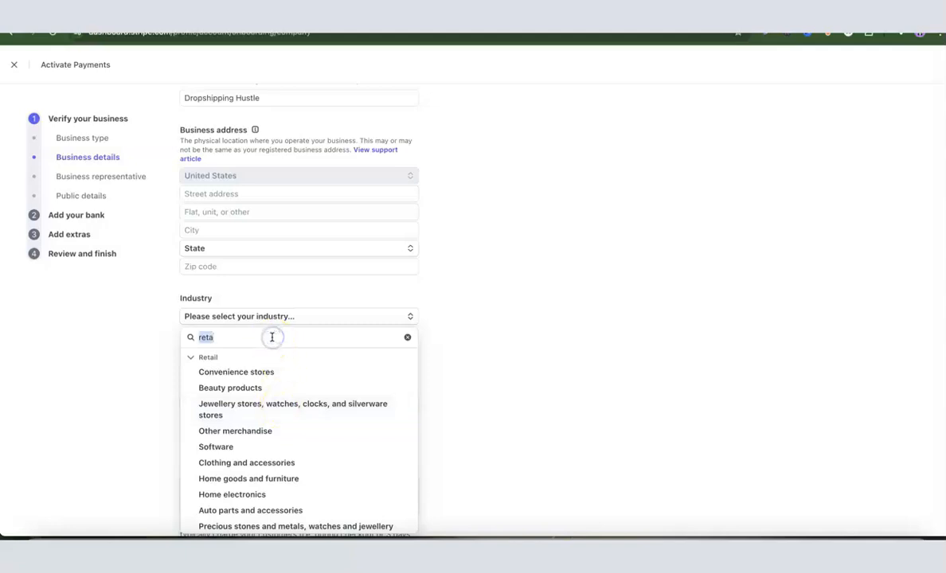
key(BackSpace)
click(456, 335)
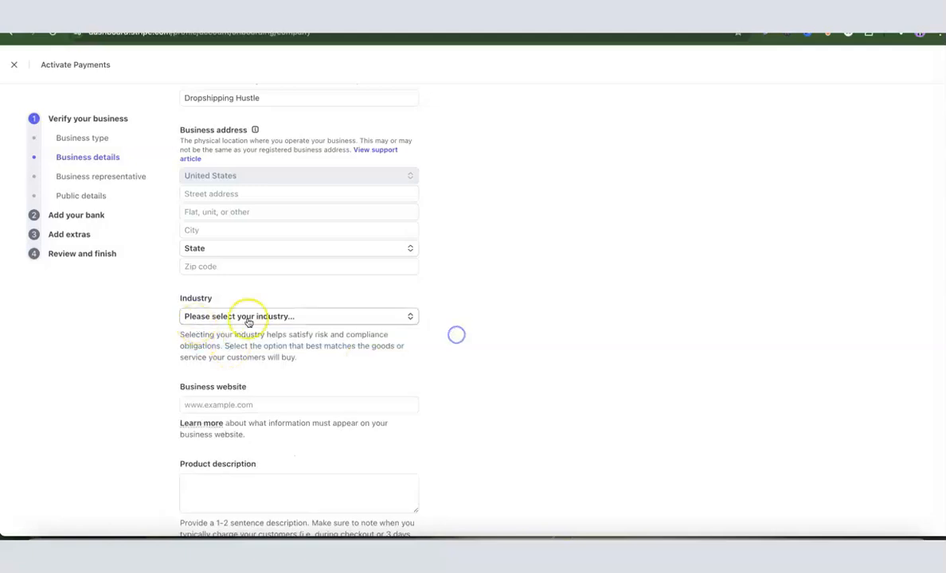
scroll(262, 318, down, 2)
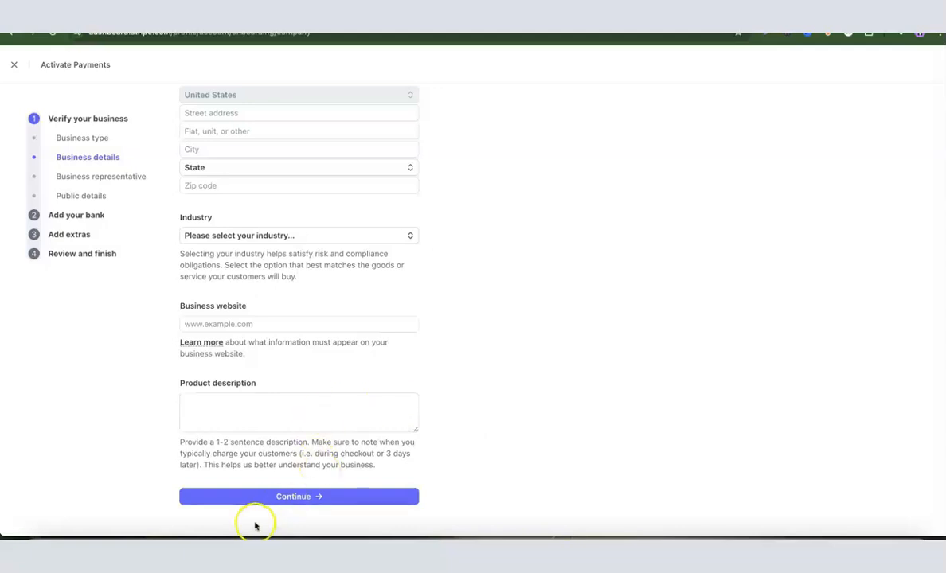
scroll(367, 428, up, 5)
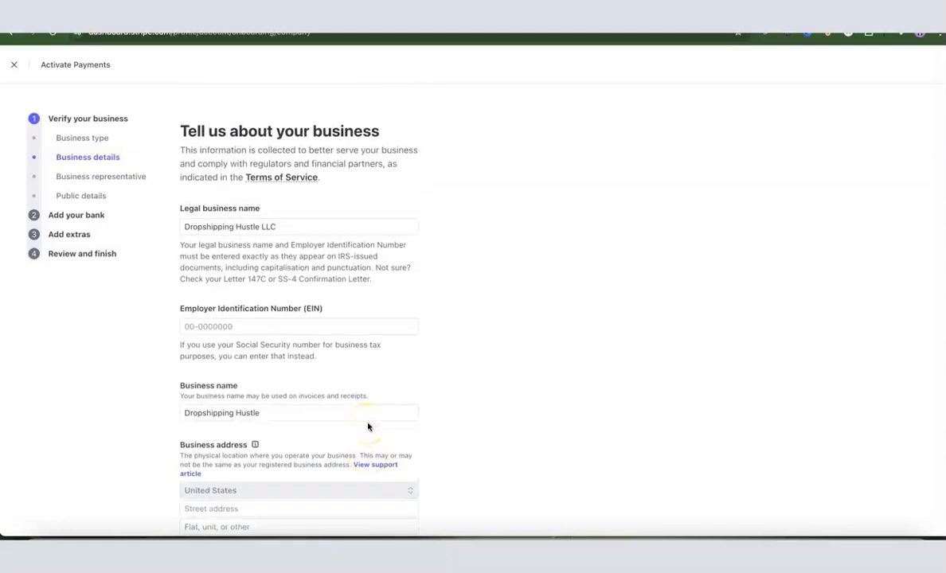
scroll(365, 395, down, 5)
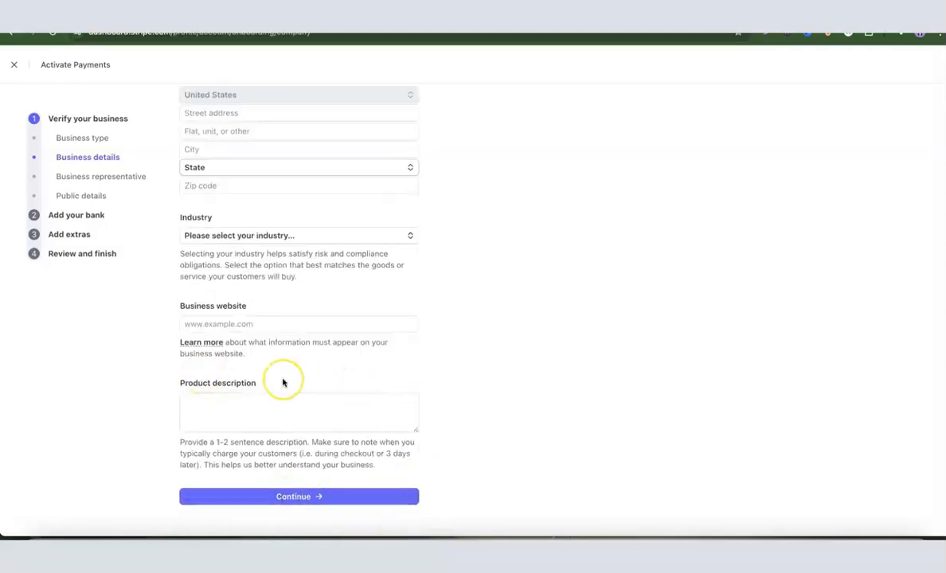
Continue from the business details to the representative's personal details and keep United States as the home address country.
click(319, 497)
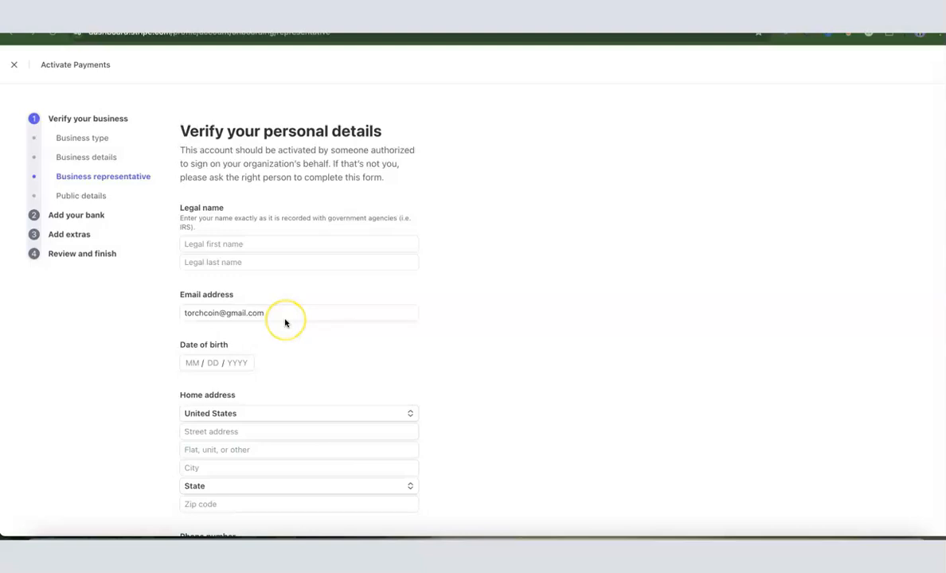
scroll(285, 322, down, 2)
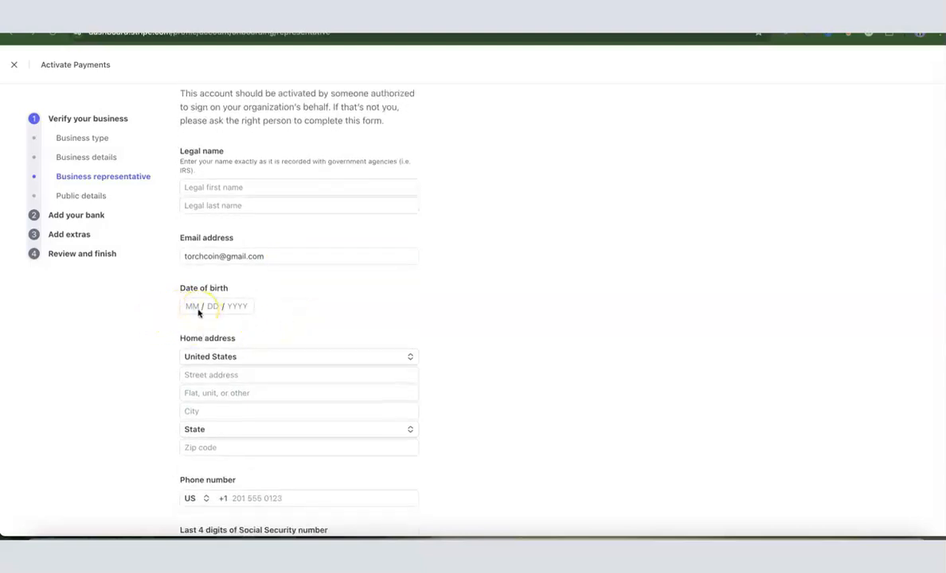
scroll(199, 313, down, 1)
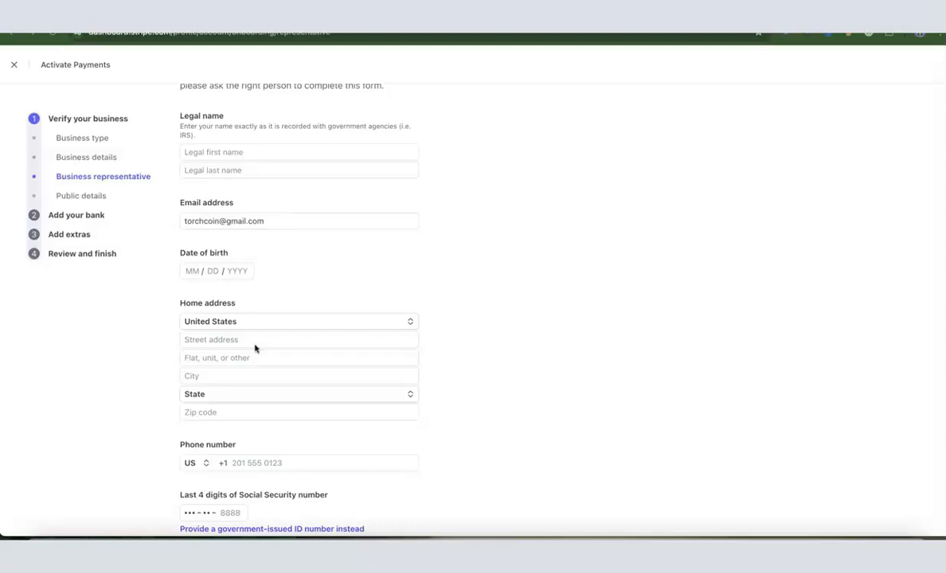
click(411, 322)
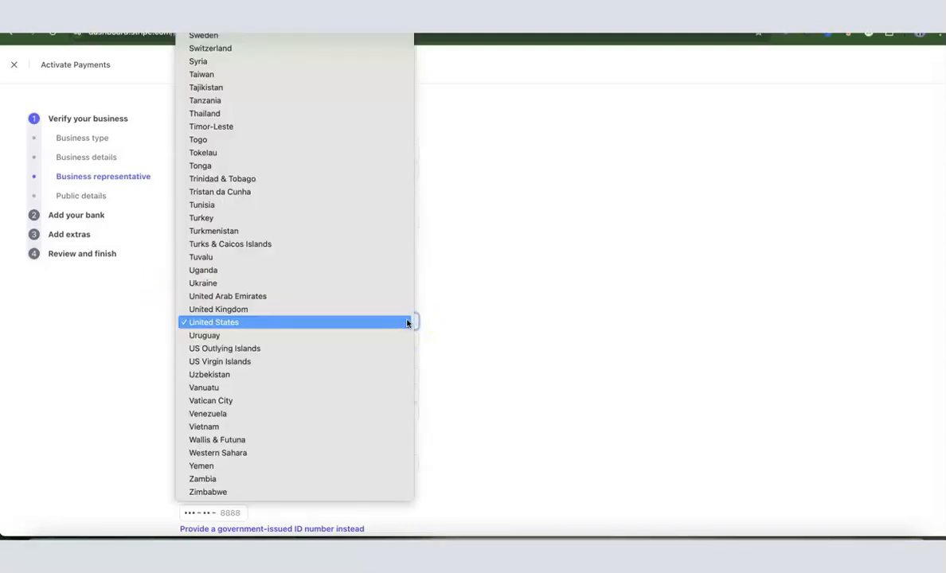
click(439, 322)
Keep US as the country for the representative's phone number.
scroll(439, 322, down, 1)
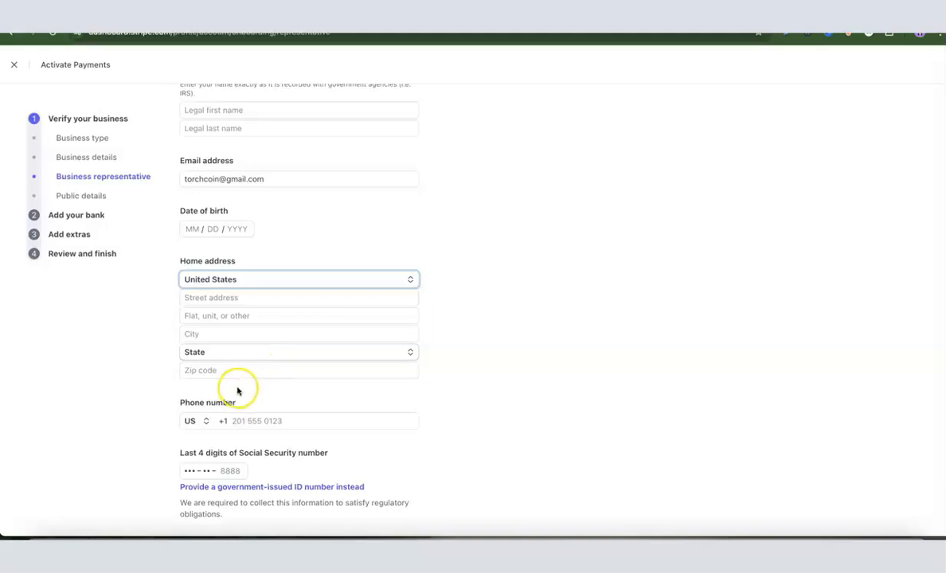
scroll(545, 320, down, 1)
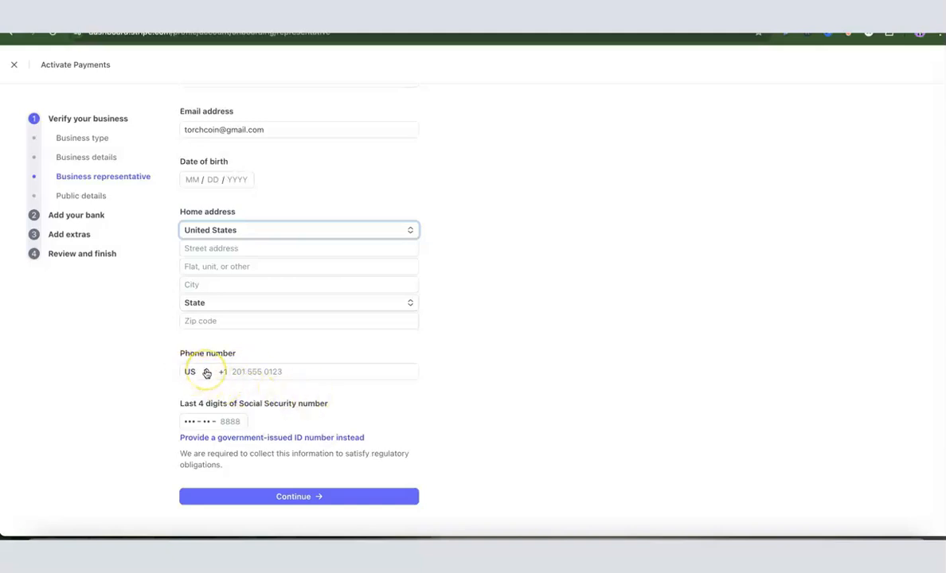
click(204, 374)
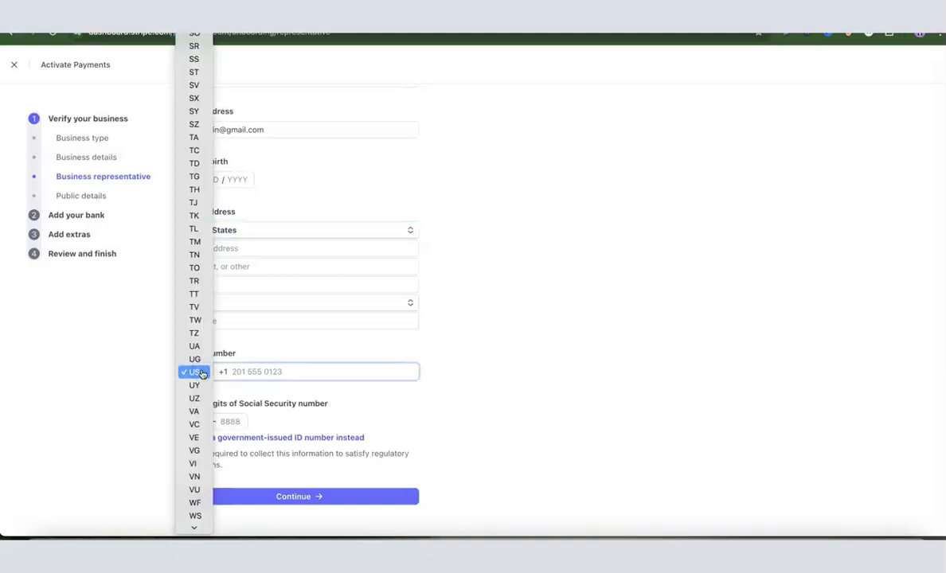
click(199, 372)
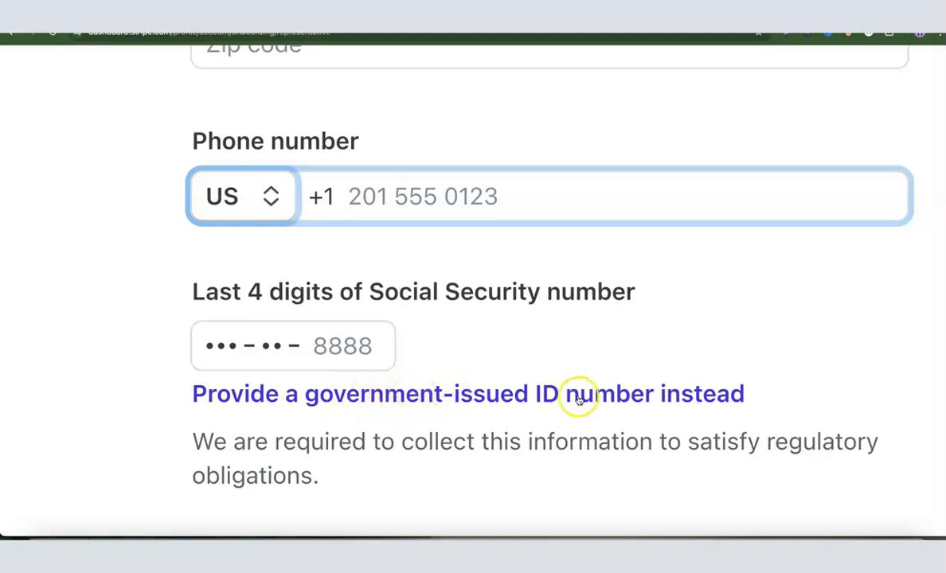
Switch the representative's identity check to a full government-issued ID number, with US as the issuing country.
click(372, 393)
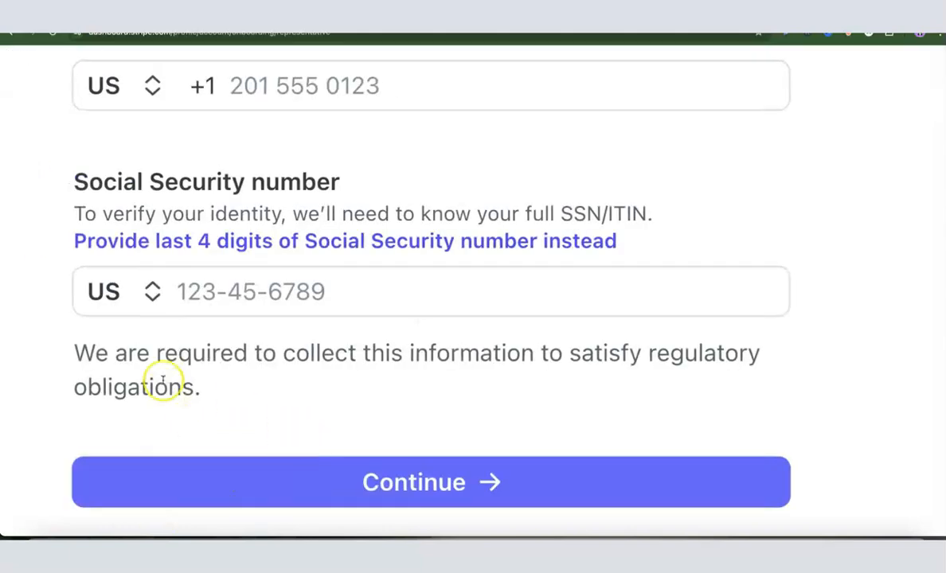
click(149, 293)
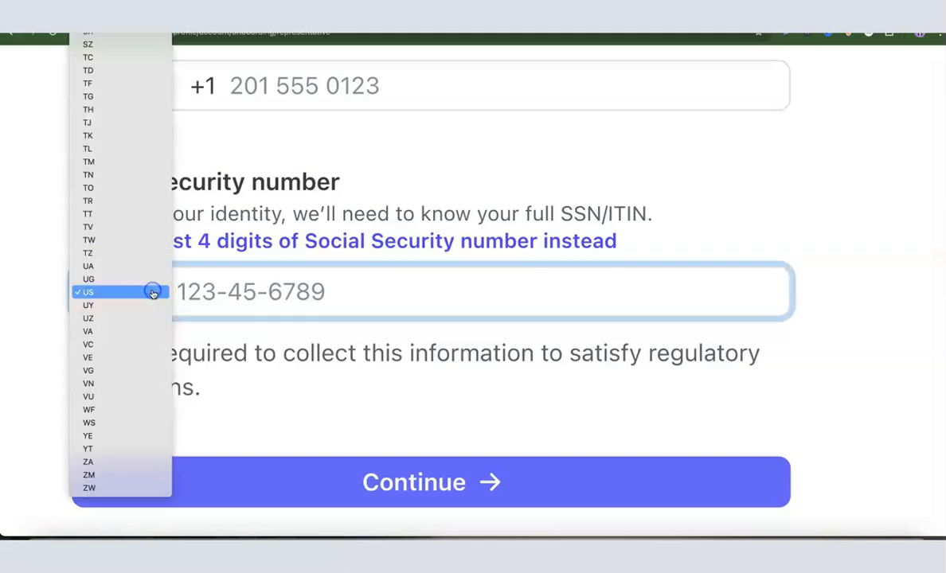
scroll(97, 270, up, 10)
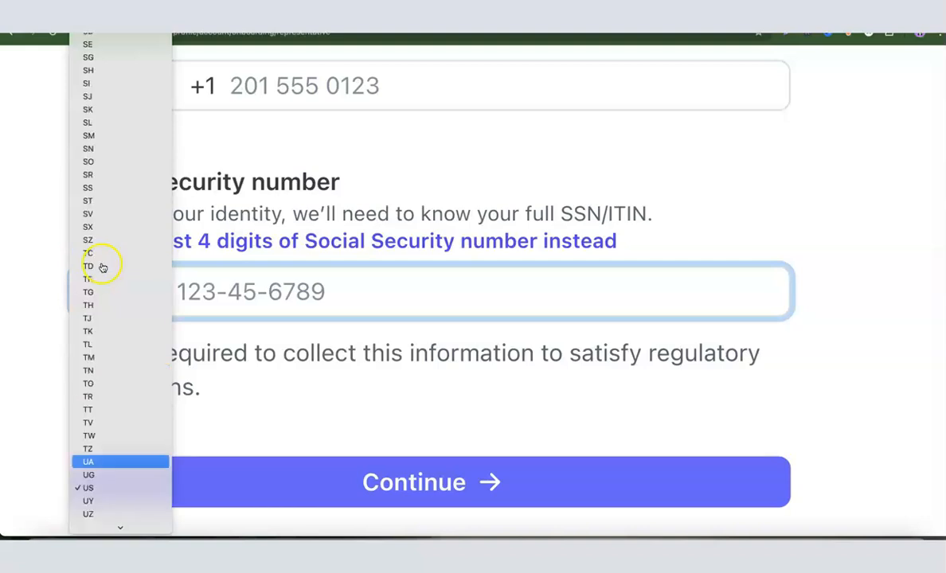
scroll(102, 237, up, 2)
scroll(102, 238, down, 10)
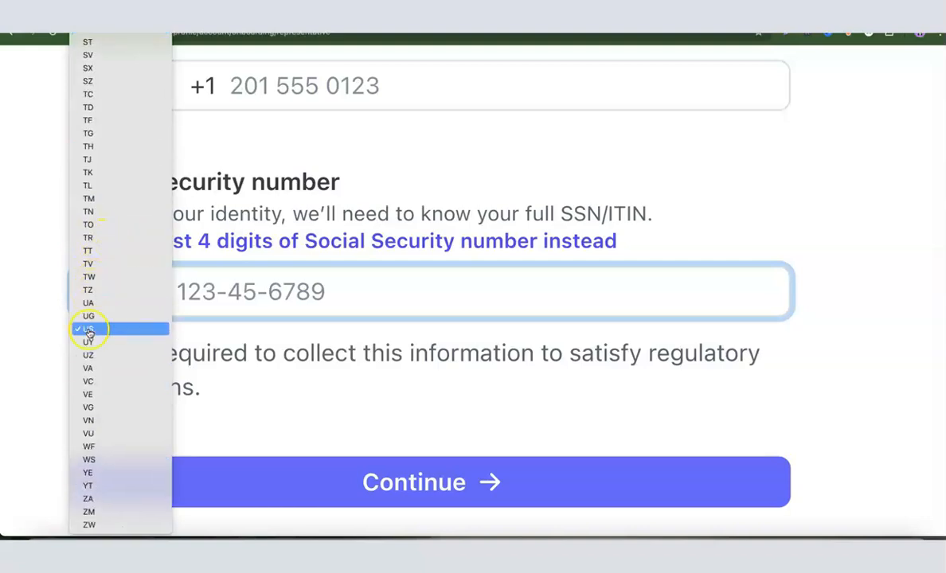
click(92, 326)
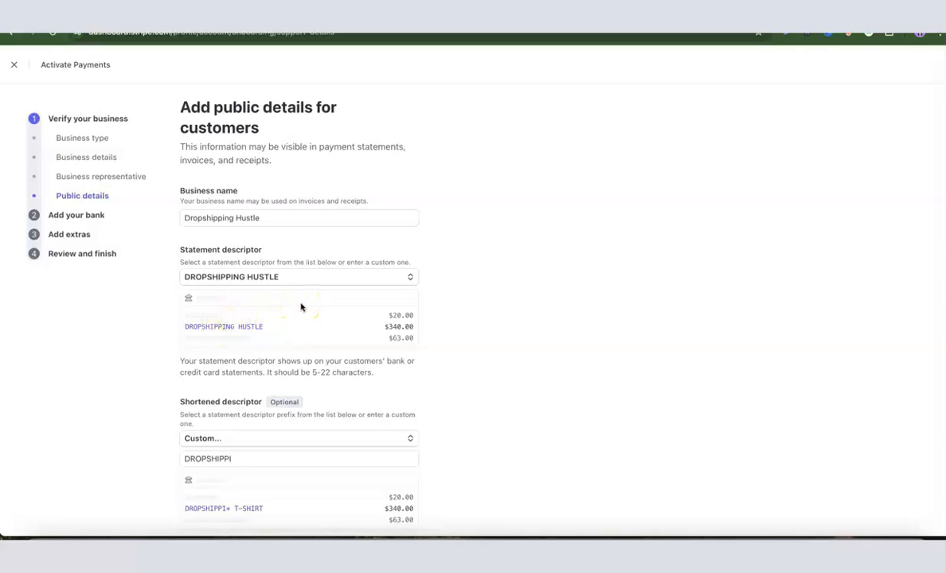
Examine the public business name, statement descriptor and custom shortened descriptor in the public details.
scroll(300, 307, down, 2)
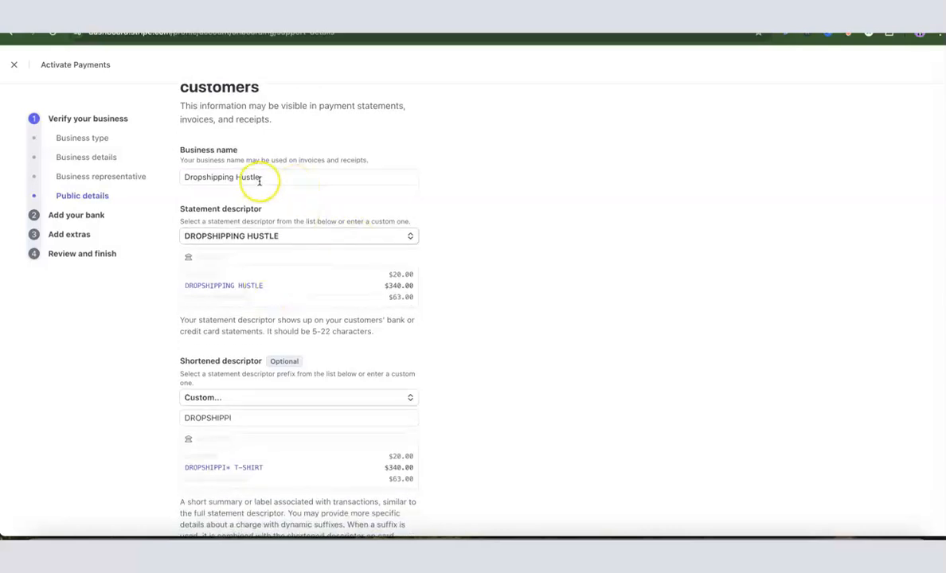
scroll(282, 207, down, 1)
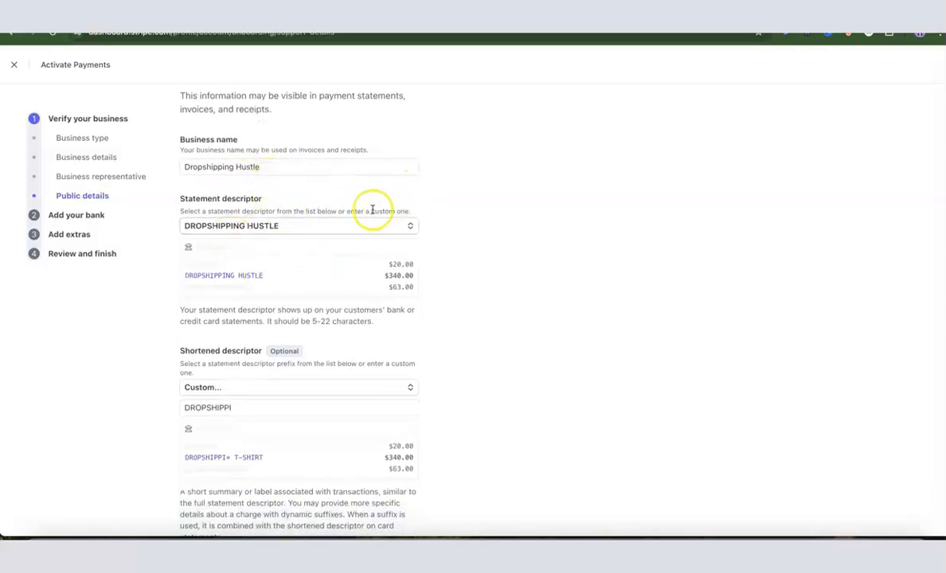
scroll(291, 324, down, 2)
click(290, 324)
scroll(233, 298, down, 4)
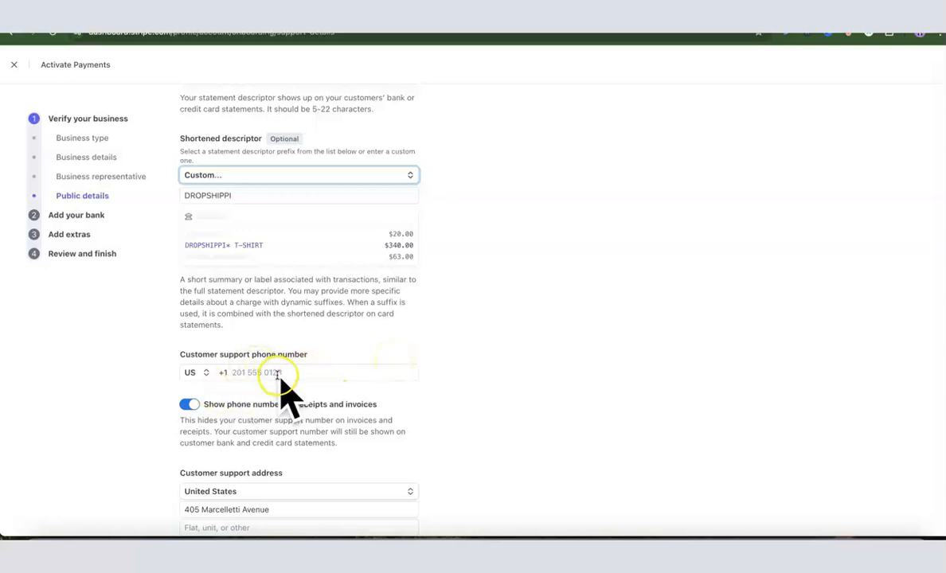
scroll(330, 362, down, 1)
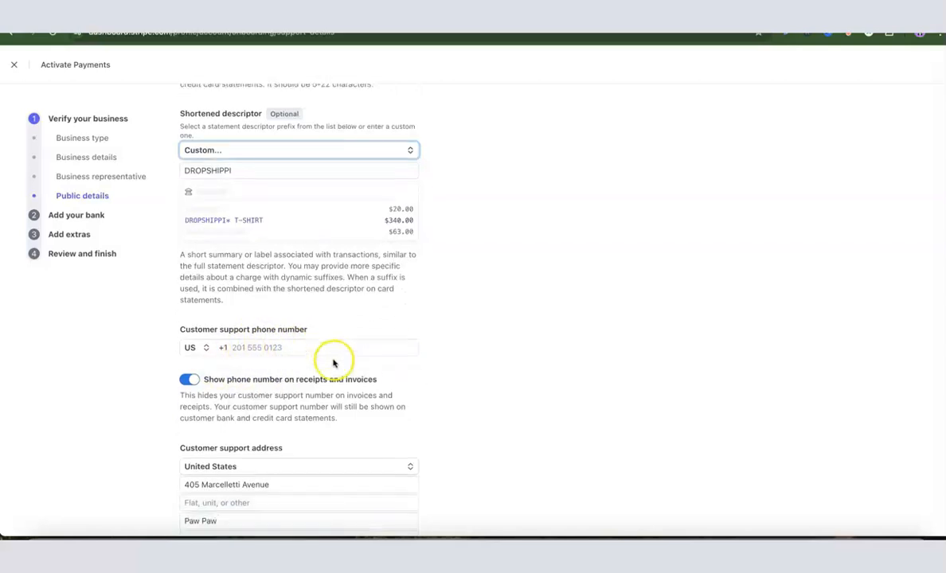
Complete the customer support phone number and address section and continue to the payout account selection.
click(264, 348)
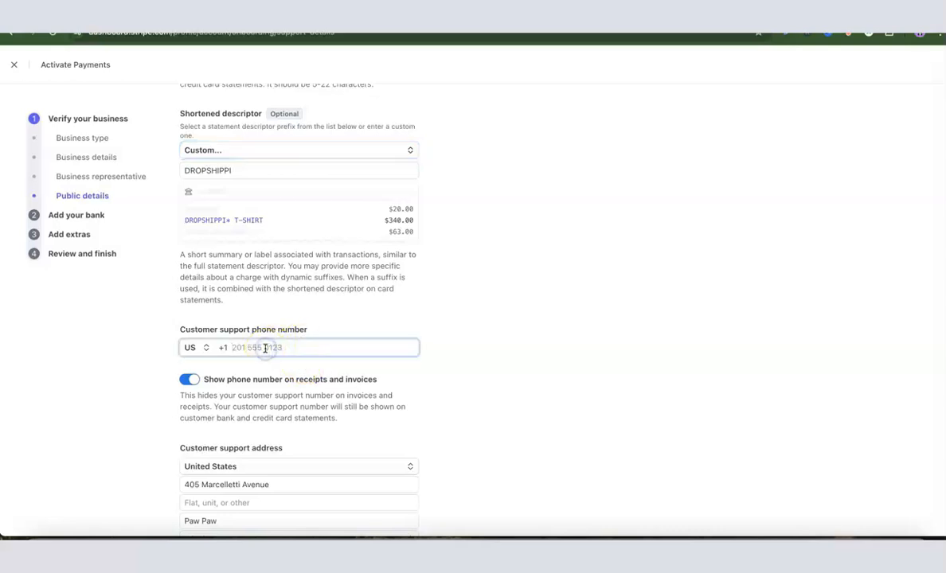
scroll(267, 356, down, 3)
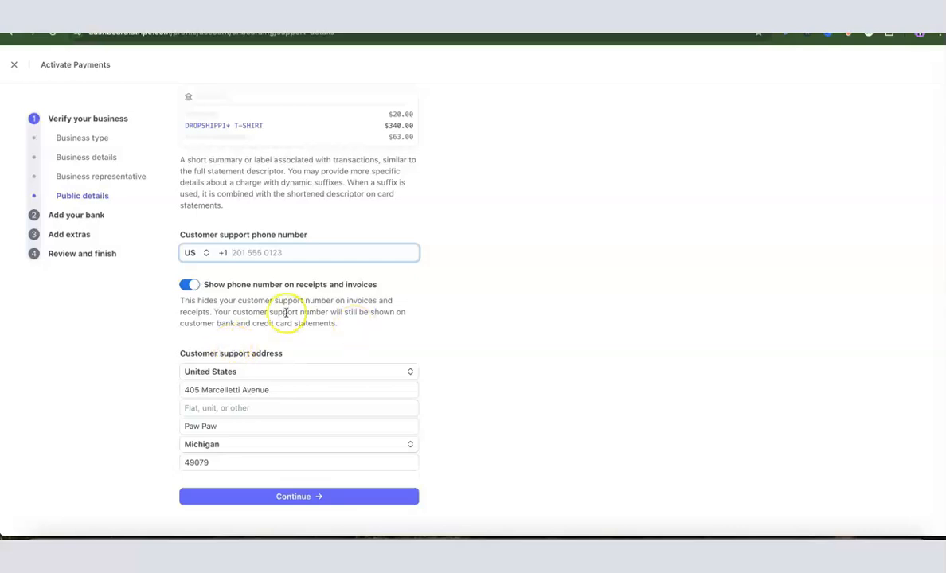
scroll(270, 309, up, 1)
scroll(269, 308, up, 1)
scroll(270, 308, down, 2)
click(295, 500)
scroll(295, 368, up, 4)
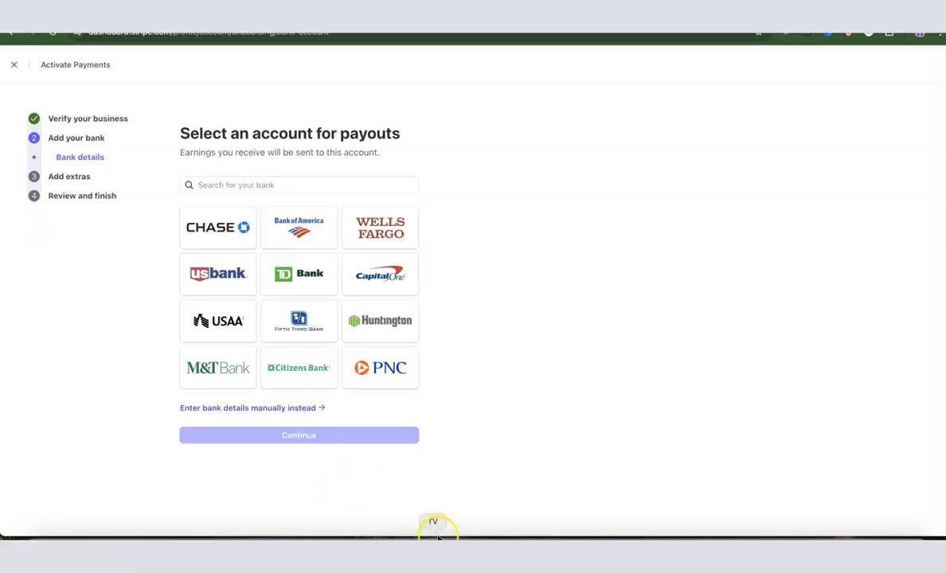
Add the payout bank account manually with its routing number and confirmed account number, and submit it.
click(220, 408)
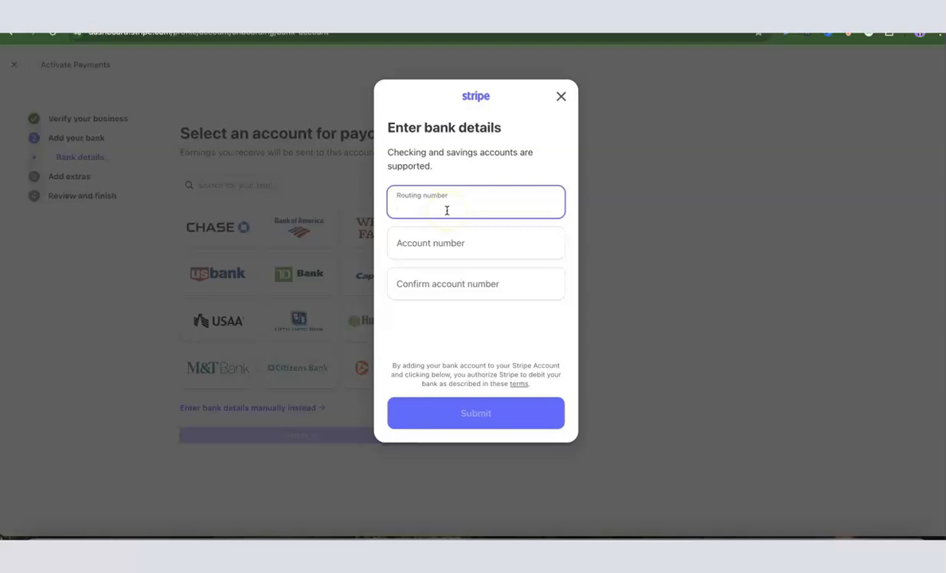
click(457, 431)
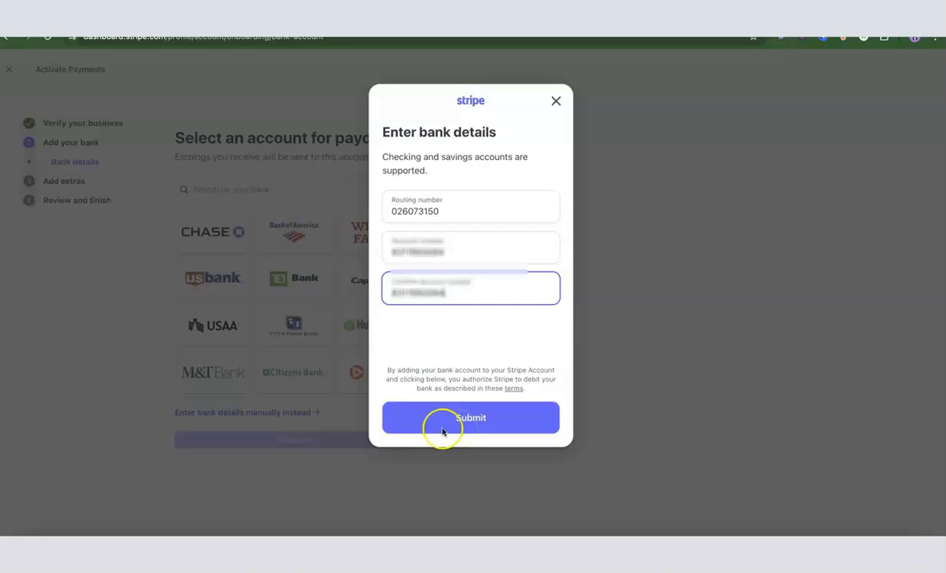
click(467, 418)
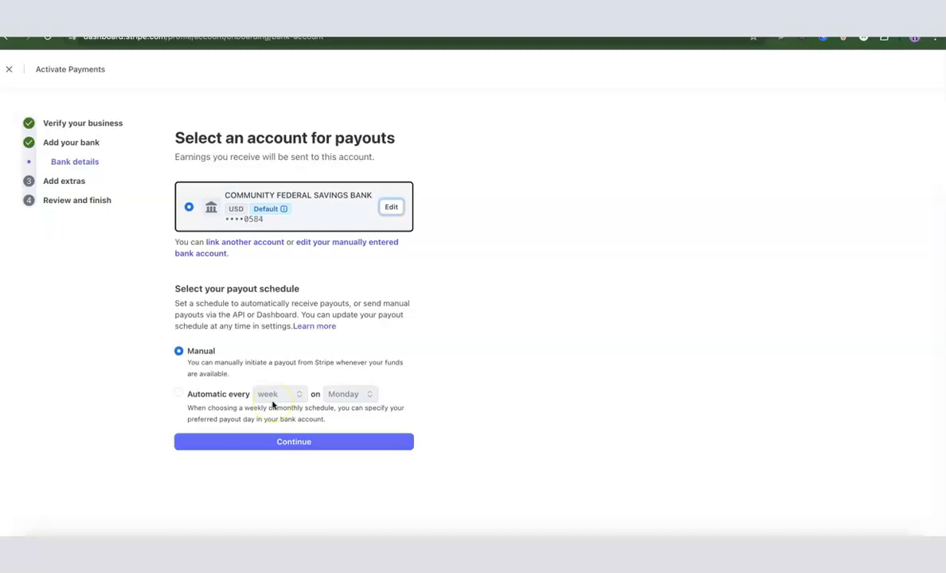
Set the payout schedule to automatic every week on Monday and continue to the extras.
click(272, 396)
click(272, 396)
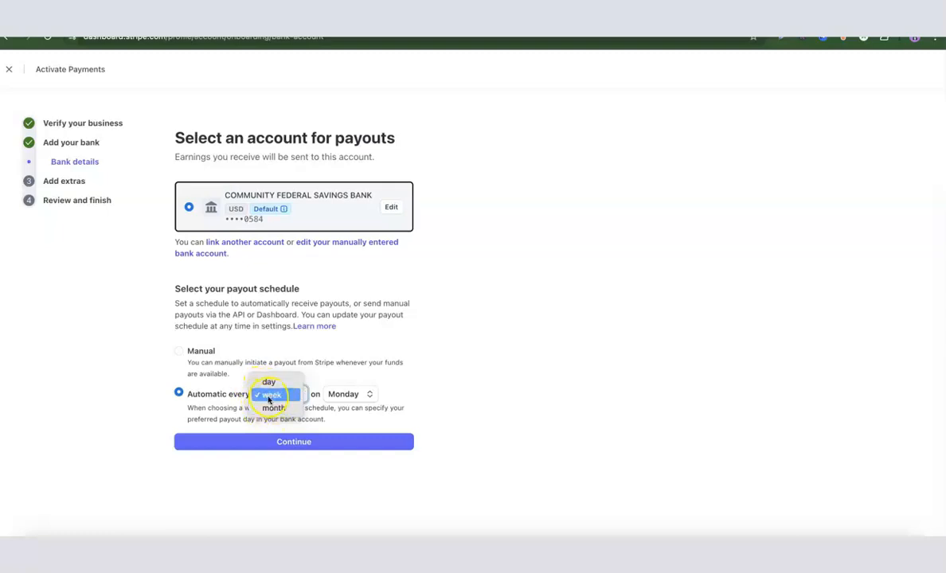
click(269, 396)
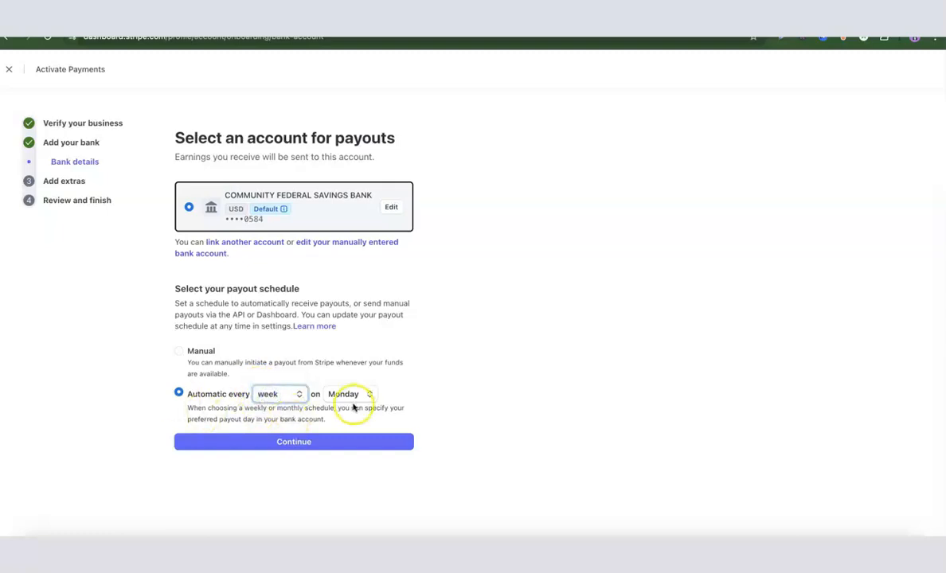
click(177, 353)
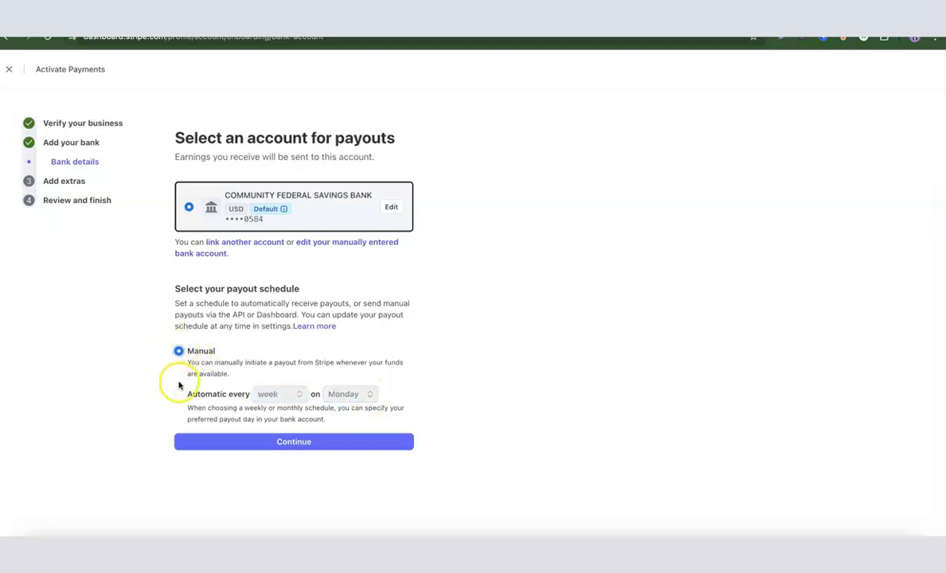
click(178, 394)
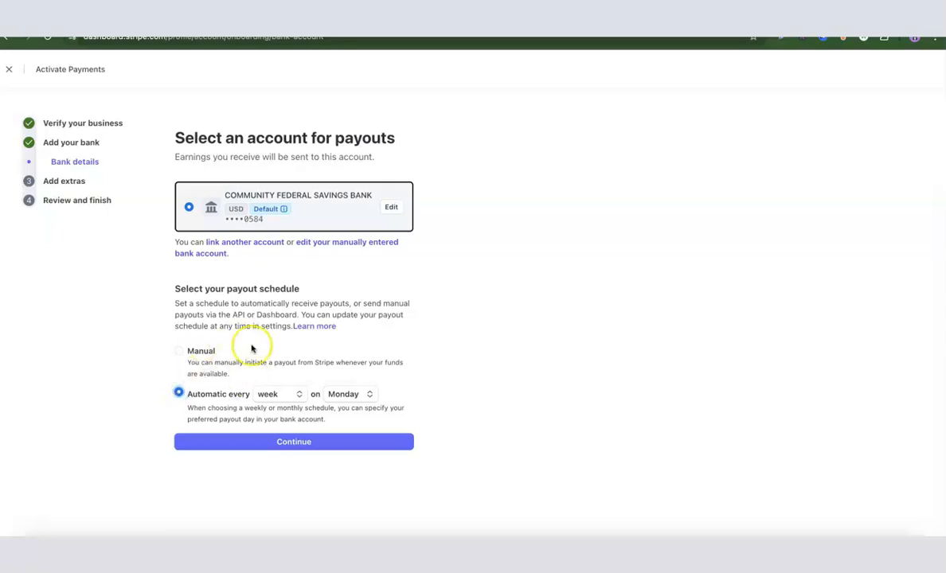
click(285, 442)
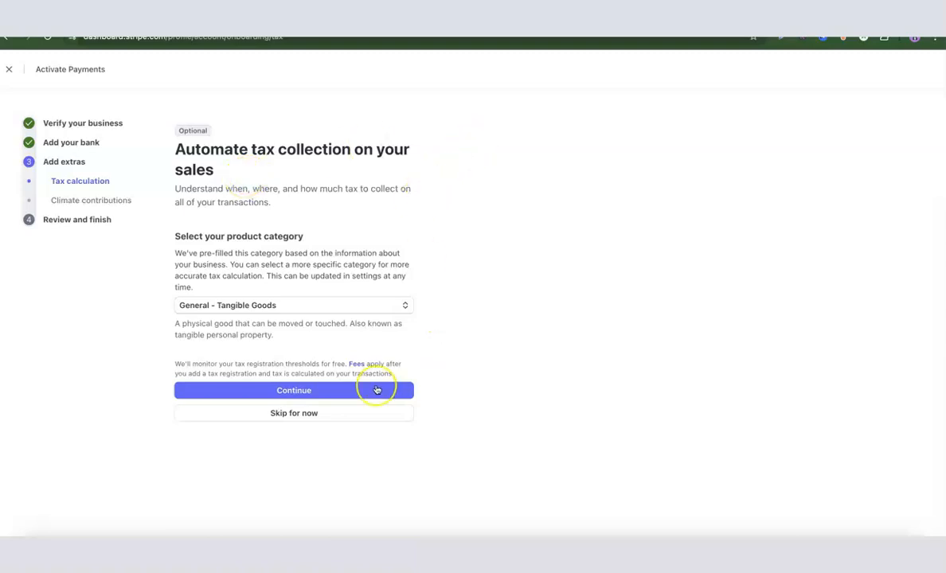
Skip the automated tax collection and decline the Stripe Climate contribution.
click(300, 415)
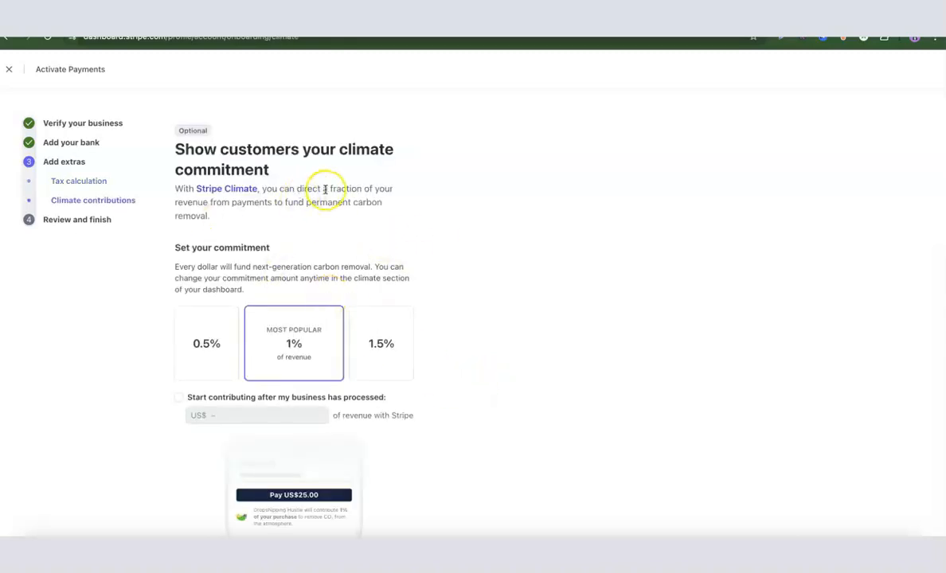
scroll(383, 188, down, 3)
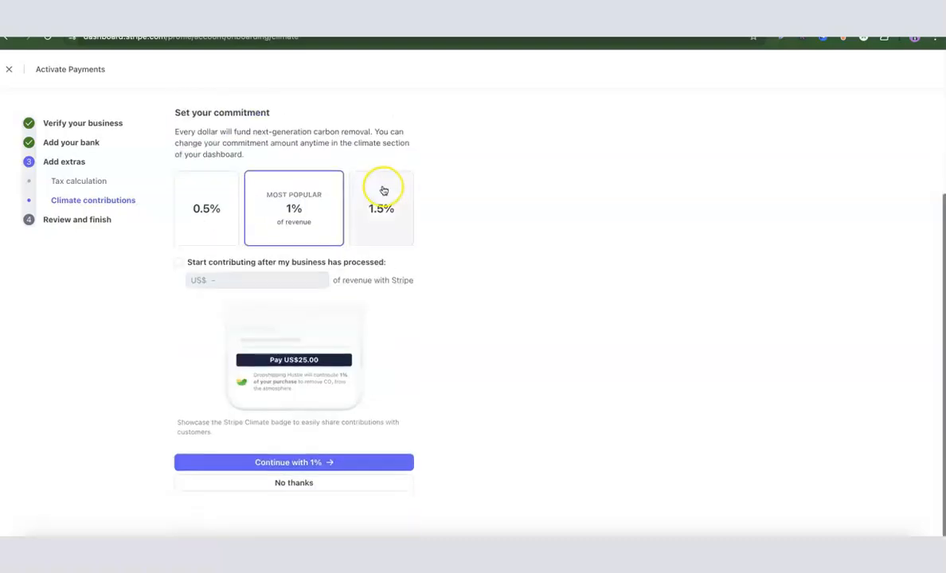
click(295, 484)
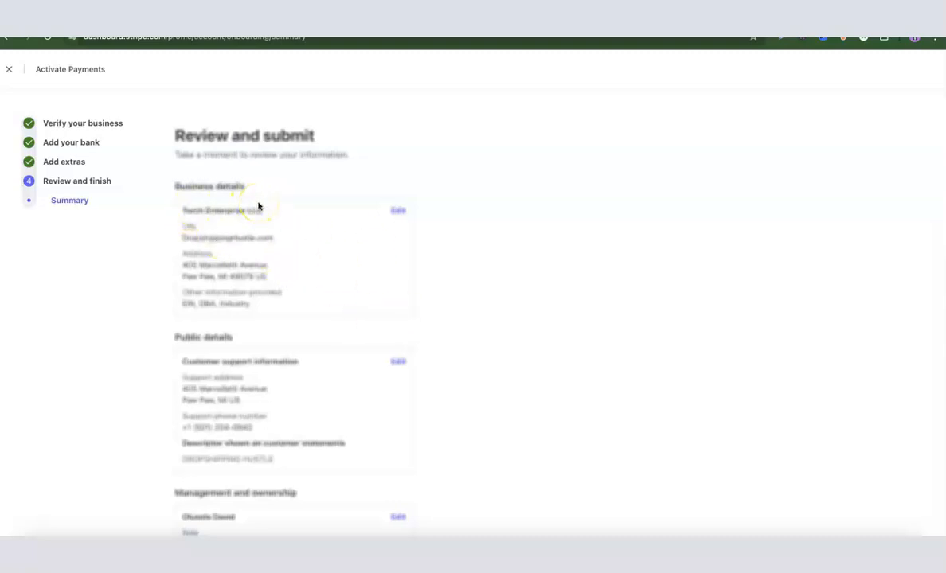
Review the summary of the public details, management and ownership, payout details, tax calculation and climate commitment.
scroll(258, 206, down, 4)
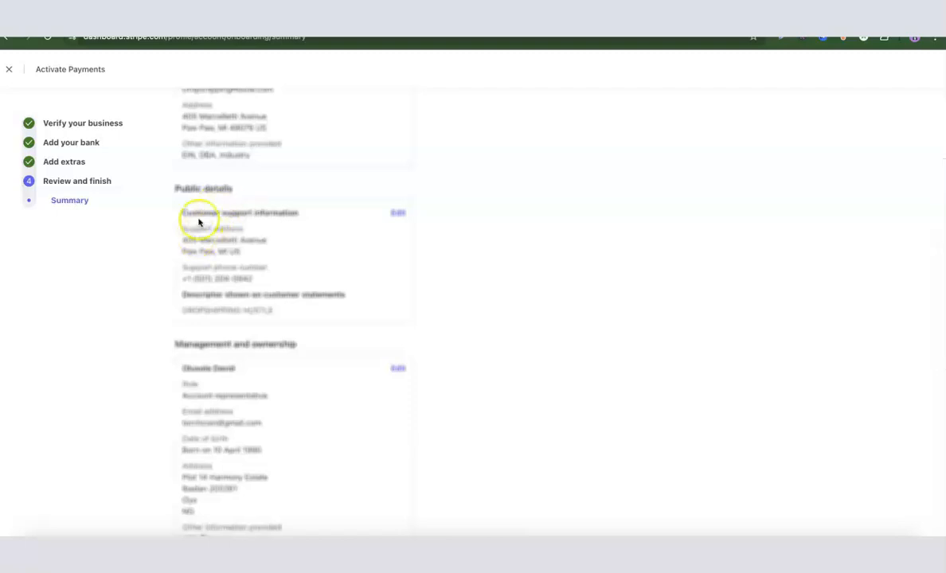
scroll(196, 239, down, 2)
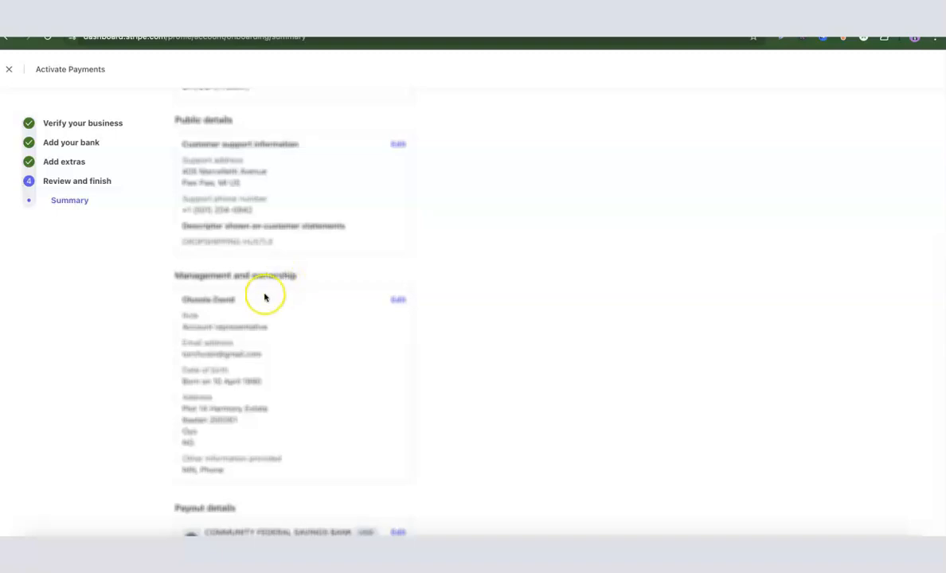
scroll(263, 269, down, 4)
scroll(264, 269, down, 2)
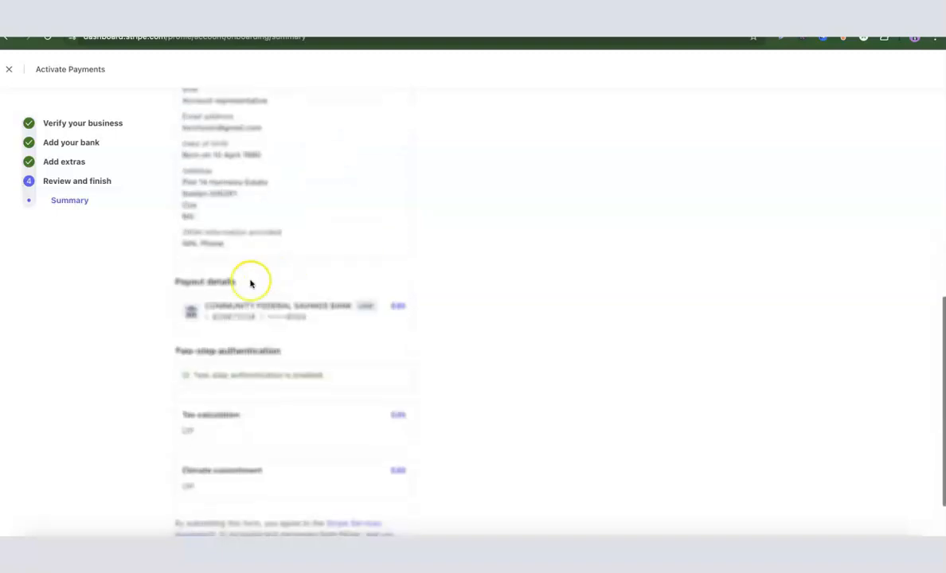
scroll(218, 290, down, 2)
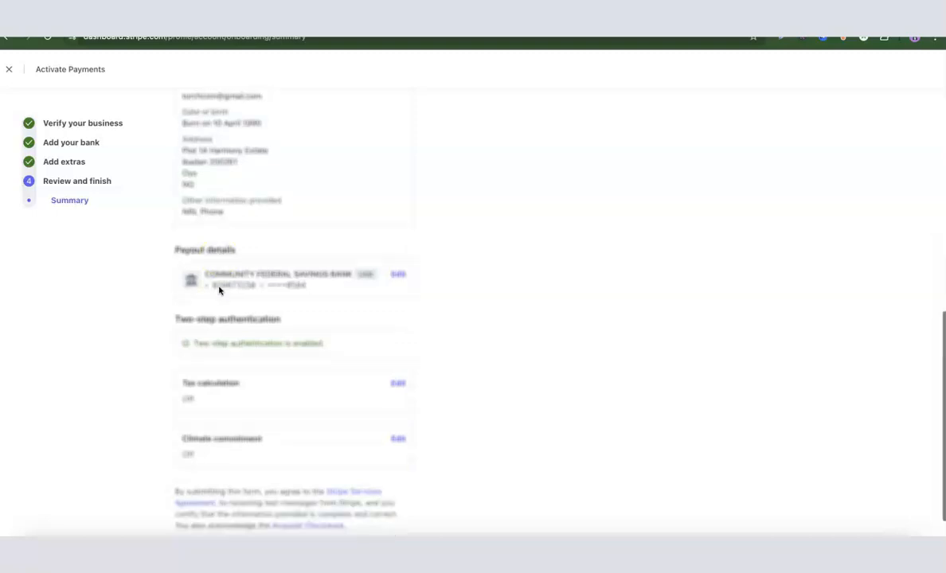